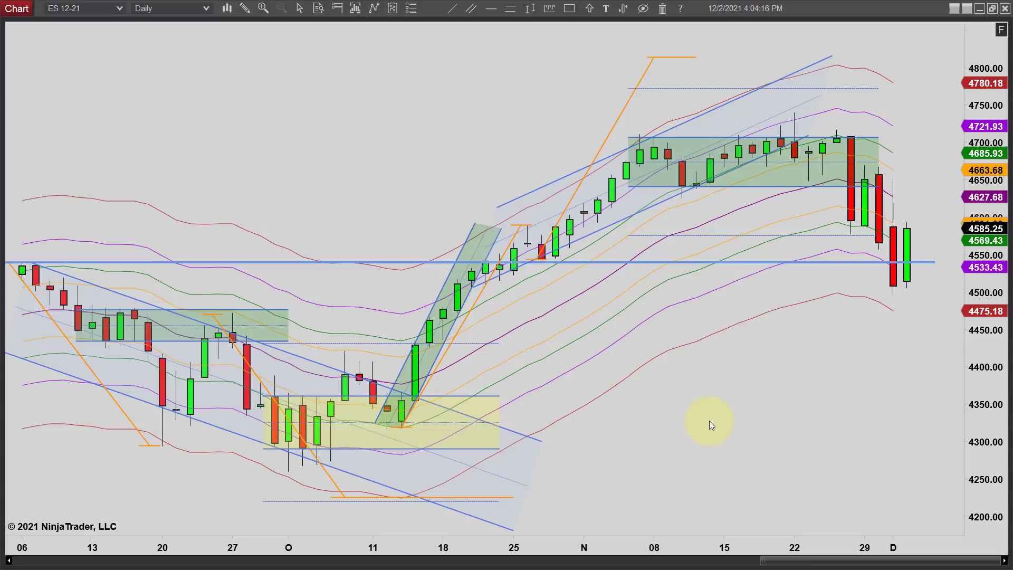
# - Examine the recent price action on the ES 12-21 daily chart against its channels, ranges and bands
pyautogui.moveTo(719, 421); pyautogui.dragTo(687, 416)
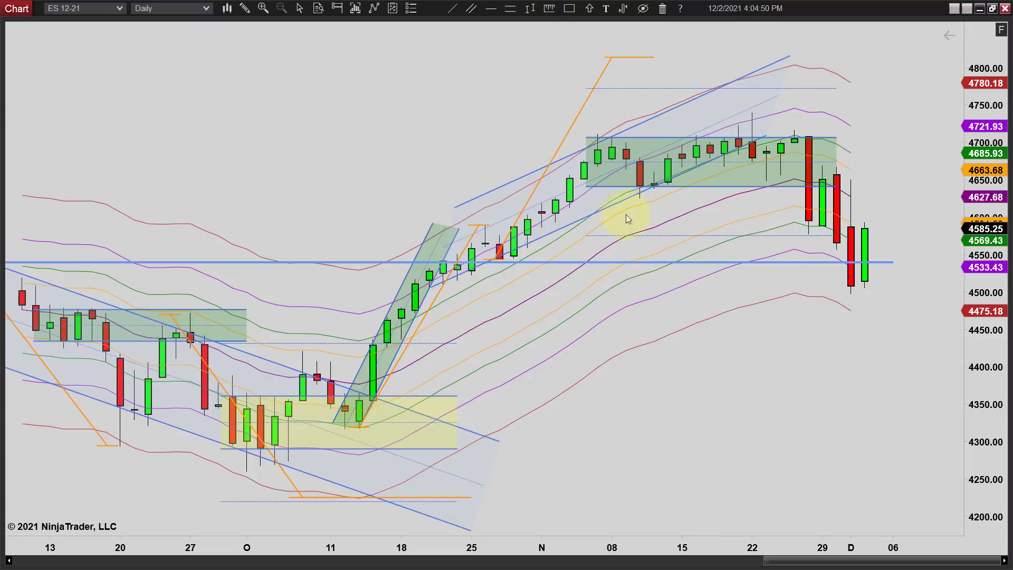
pyautogui.moveTo(750, 362); pyautogui.dragTo(770, 358)
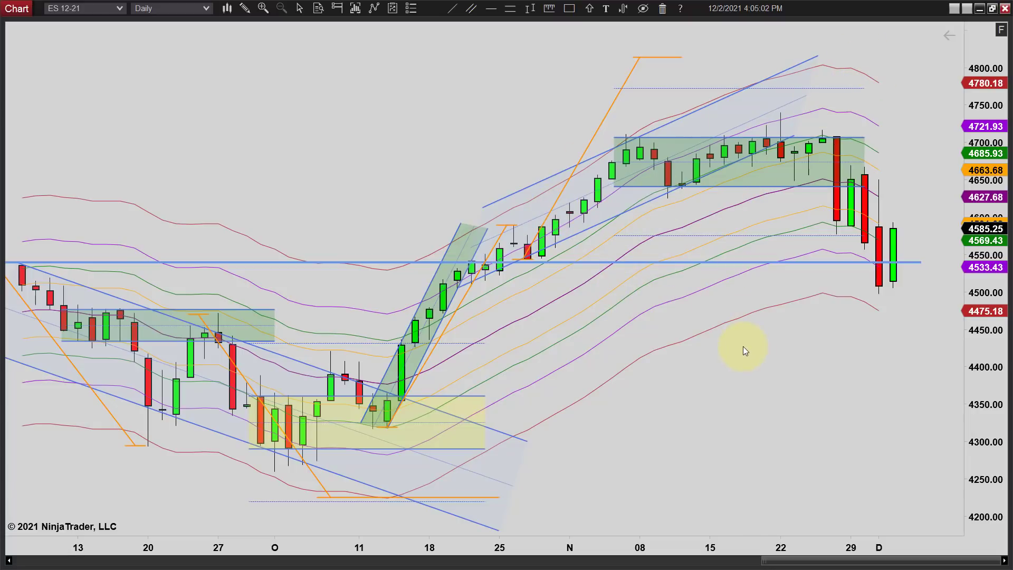
pyautogui.moveTo(781, 426); pyautogui.dragTo(714, 430)
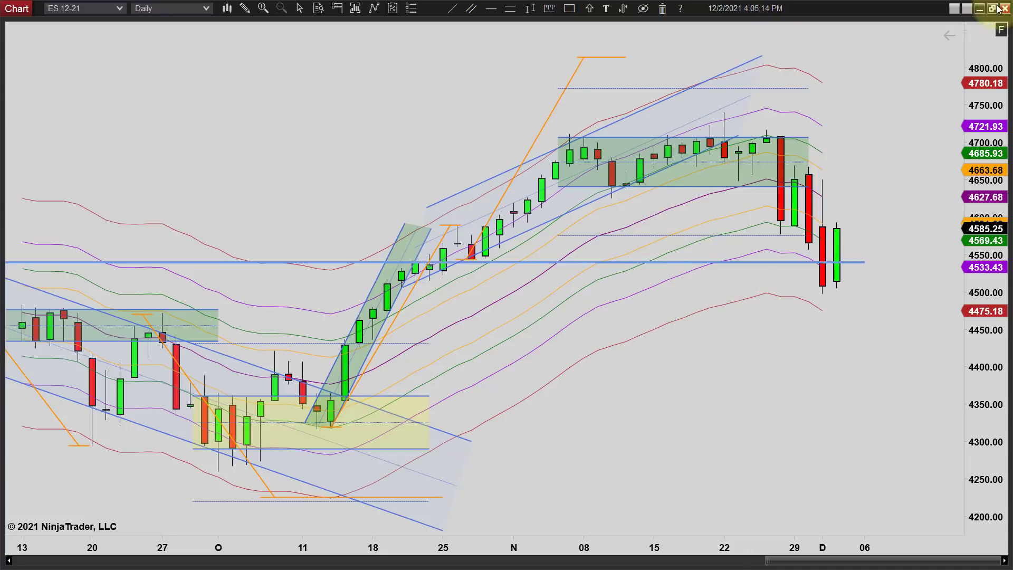
pyautogui.scroll(4, 865, 373)
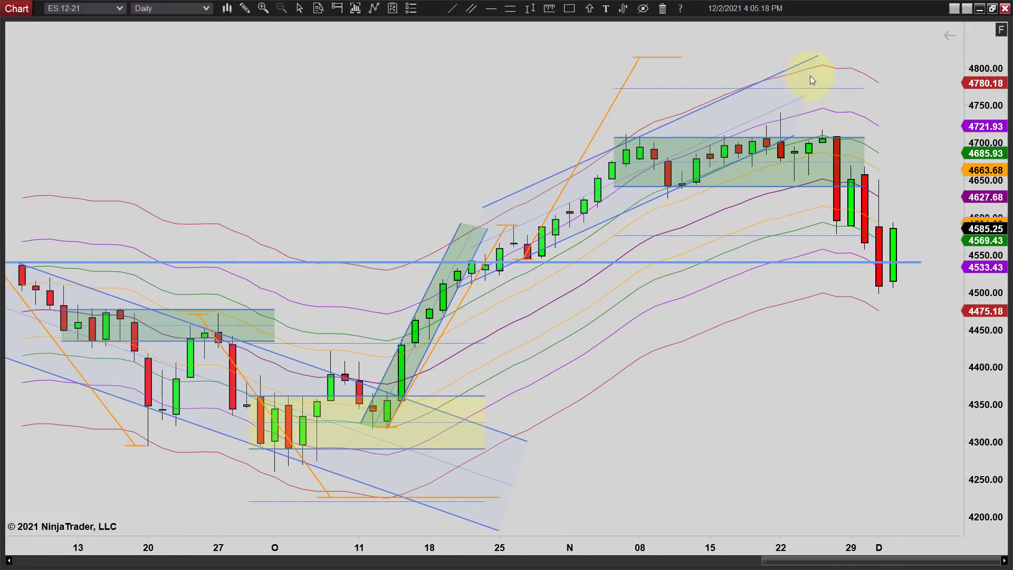
pyautogui.scroll(-7, 756, 409)
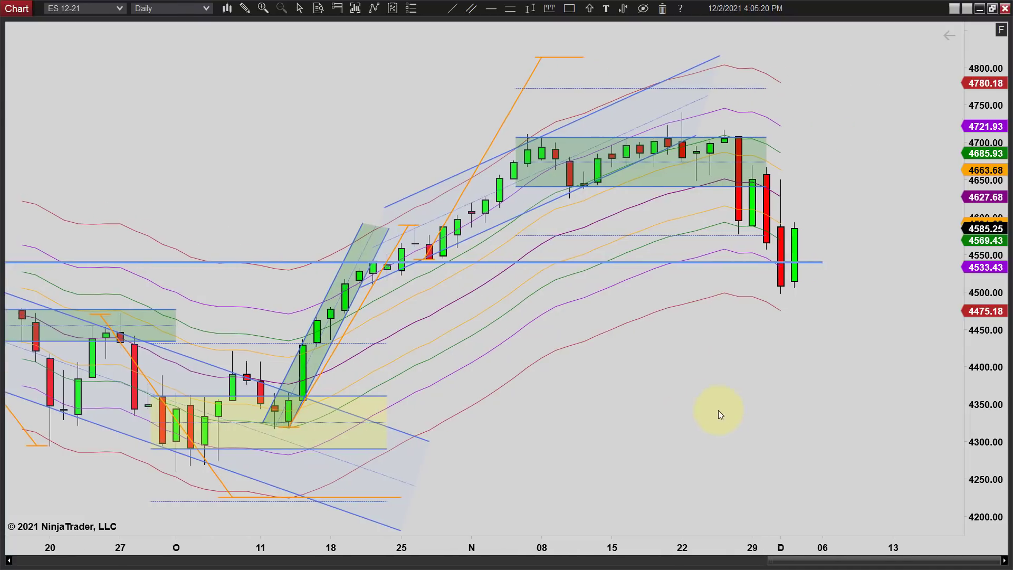
pyautogui.scroll(7, 754, 403)
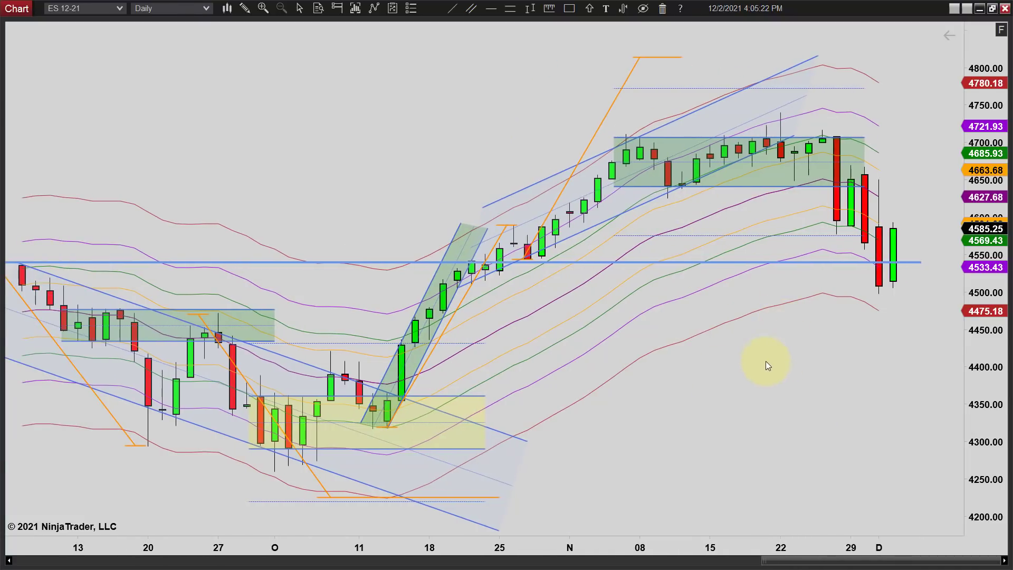
pyautogui.scroll(-1, 803, 364)
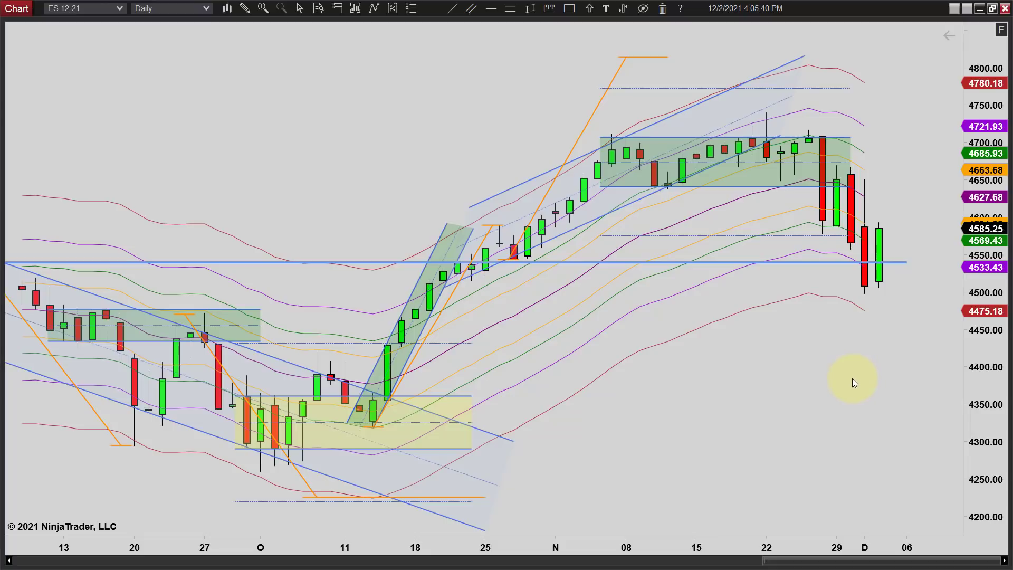
pyautogui.moveTo(862, 378); pyautogui.dragTo(885, 381)
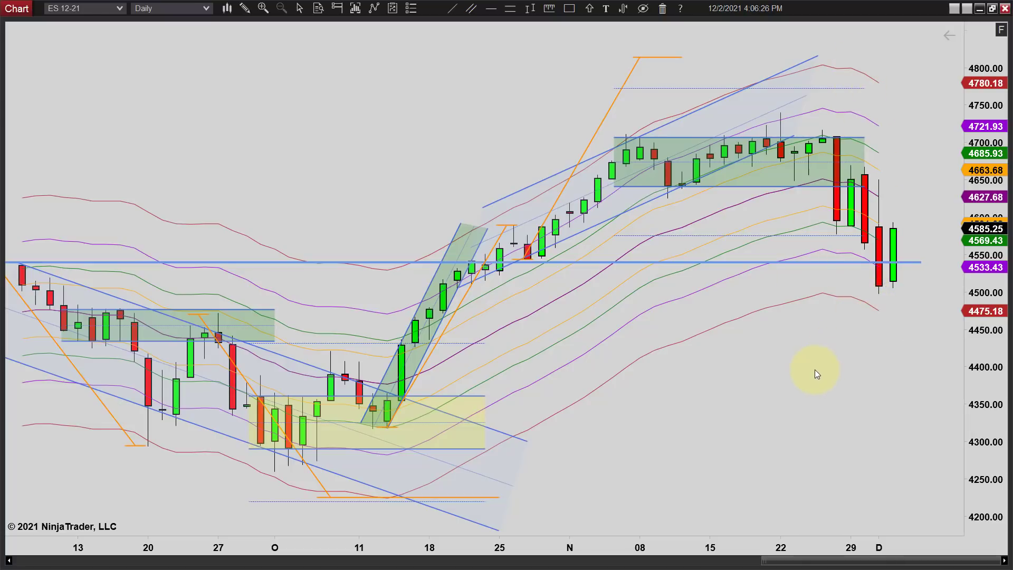
pyautogui.moveTo(832, 369); pyautogui.dragTo(836, 369)
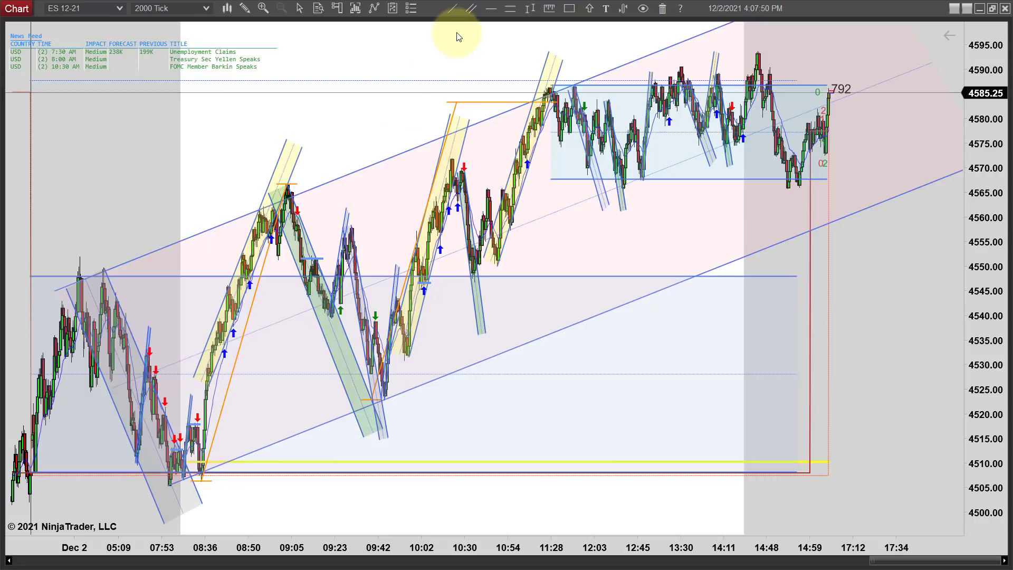
pyautogui.click(397, 298)
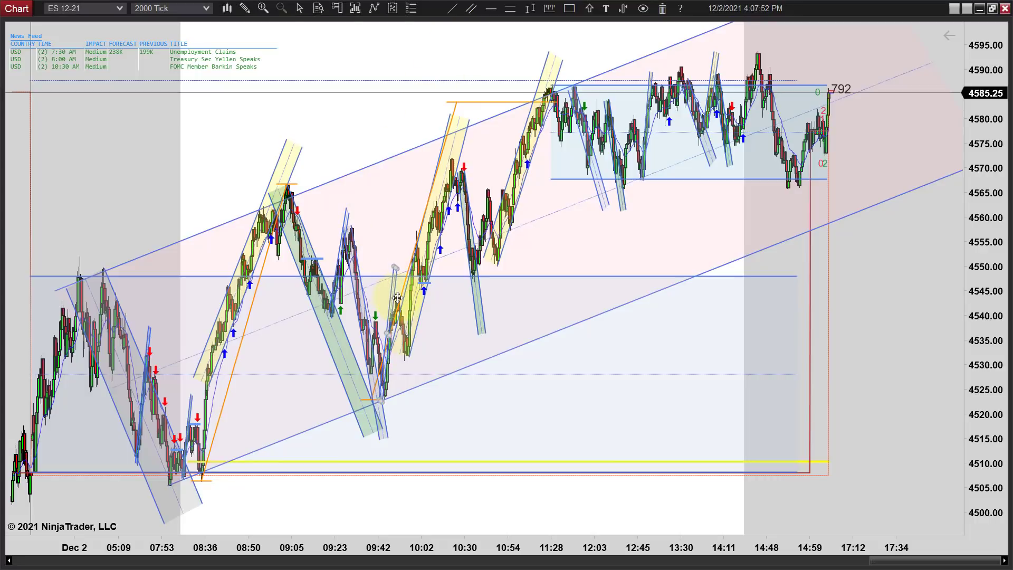
pyautogui.moveTo(397, 298); pyautogui.dragTo(405, 288)
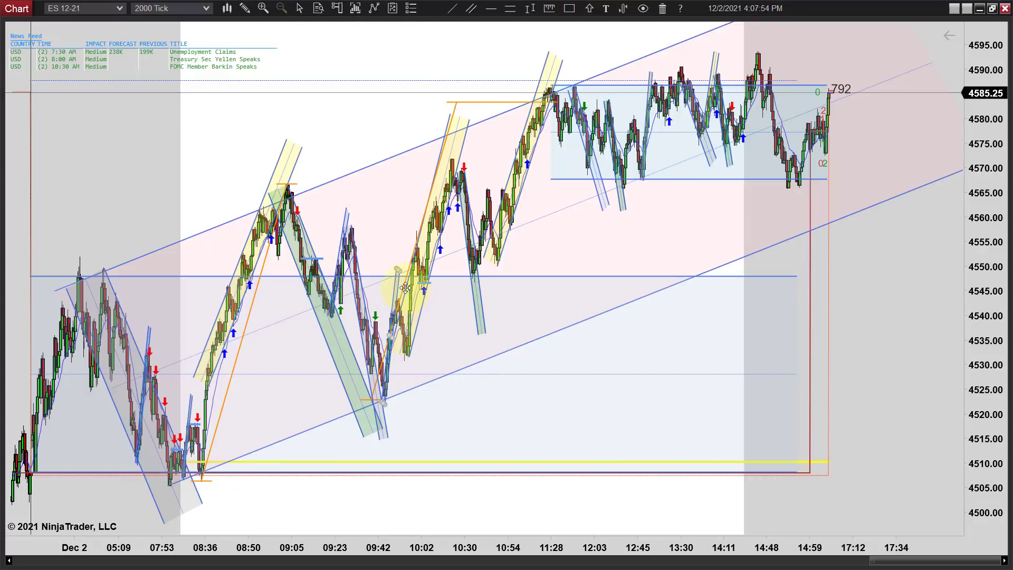
pyautogui.click(470, 389)
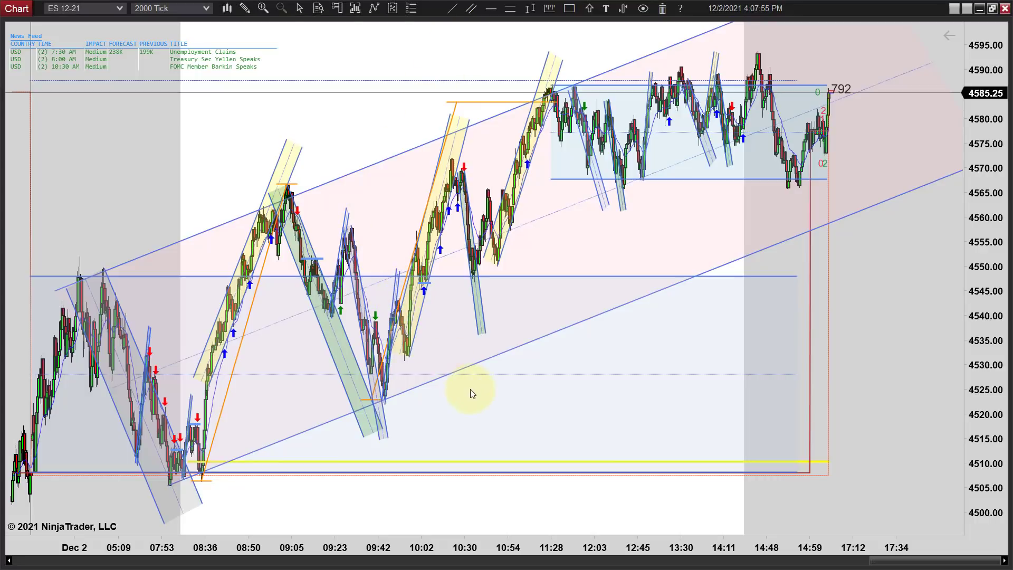
# - Shift the orange measured-move projection so it starts at the swing low near 09:42 on the 2000 Tick chart
pyautogui.click(402, 292)
pyautogui.moveTo(395, 290)
pyautogui.mouseDown()
pyautogui.moveTo(362, 236)
pyautogui.moveTo(363, 211)
pyautogui.moveTo(414, 295)
pyautogui.mouseUp()
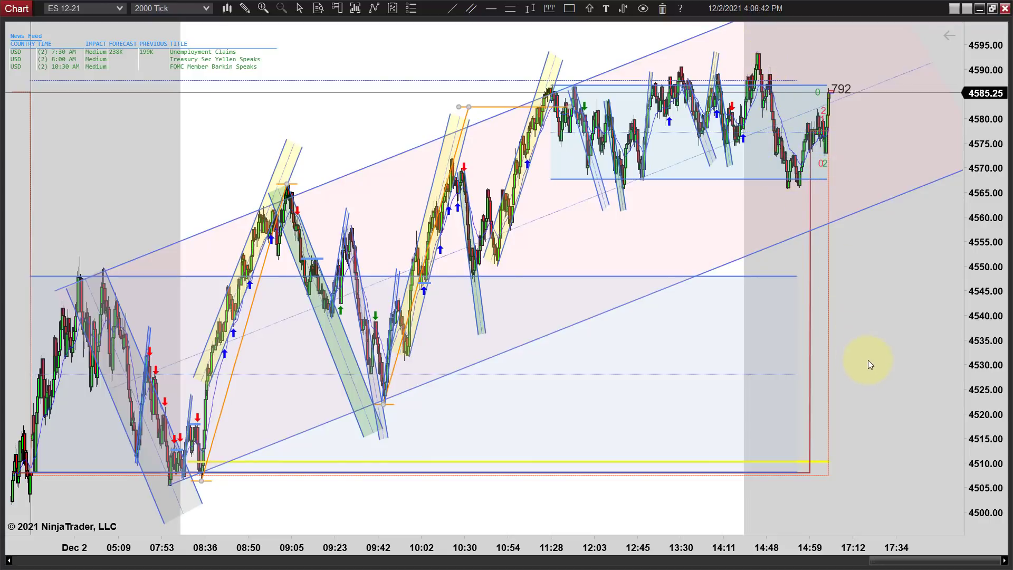
# - Delete the large pink rising channel that spans the whole session on the 2000 Tick chart
pyautogui.moveTo(869, 360); pyautogui.dragTo(892, 360)
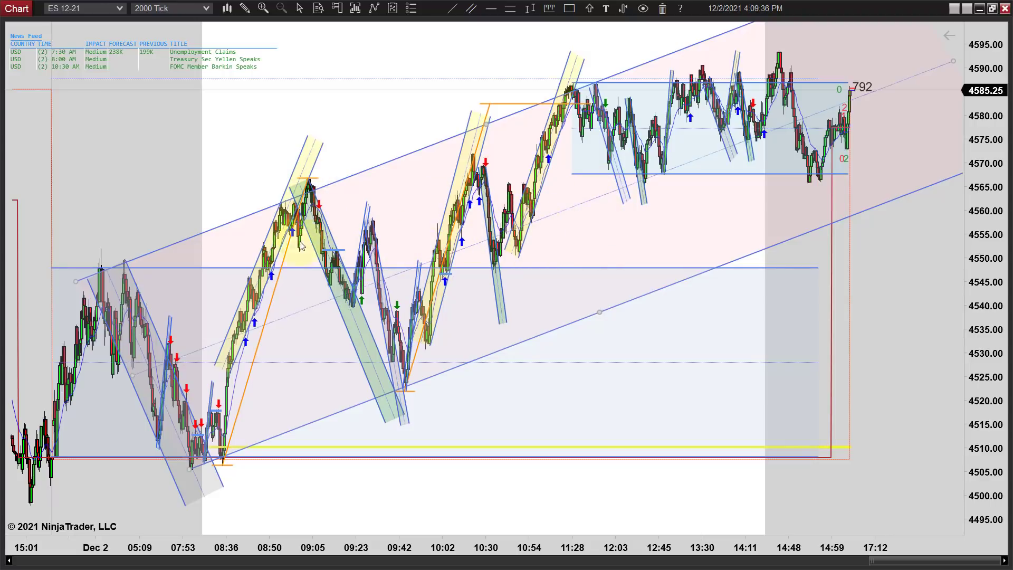
pyautogui.scroll(1, 213, 462)
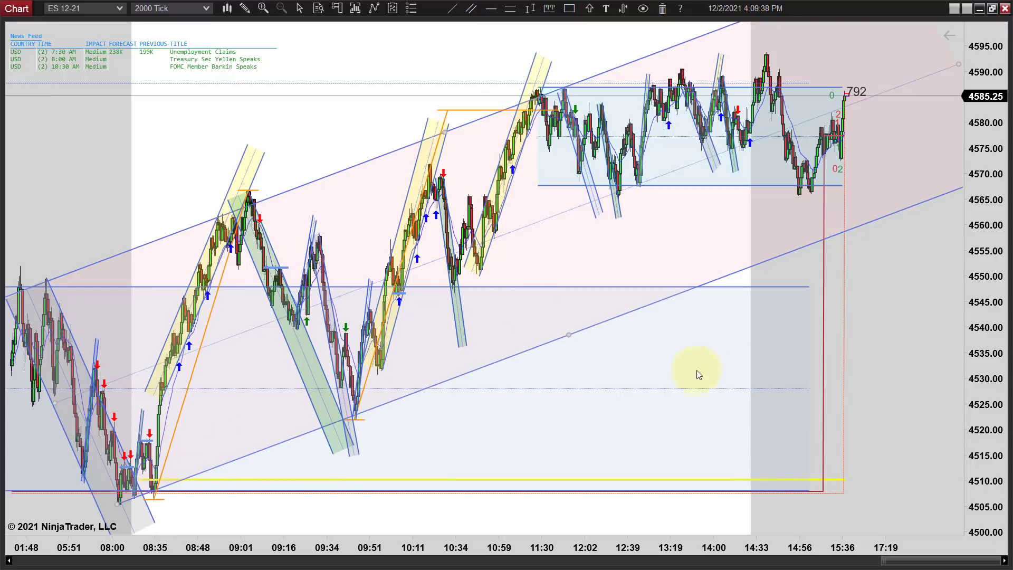
pyautogui.scroll(2, 898, 393)
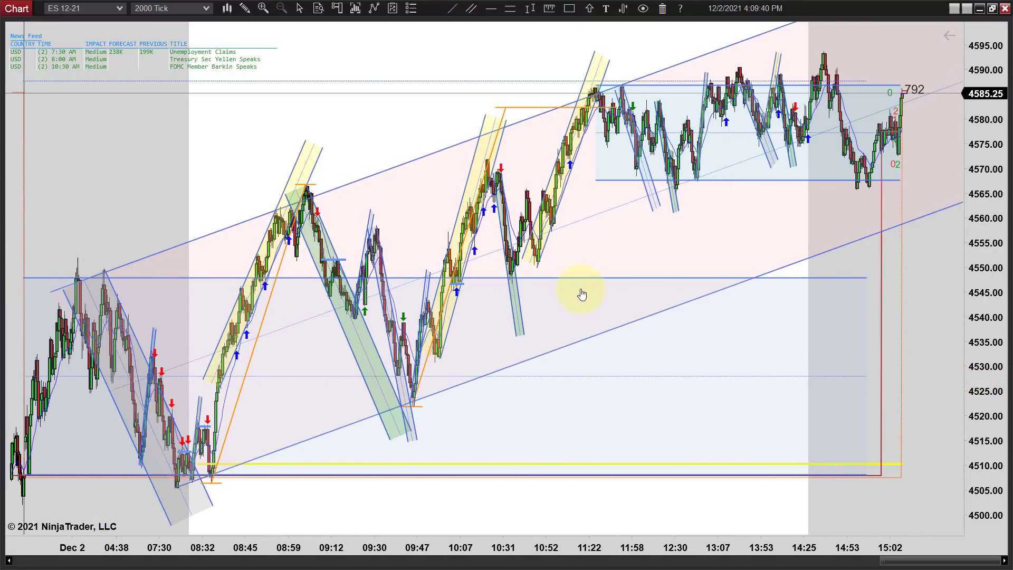
pyautogui.click(644, 318)
pyautogui.press('Delete')
# - Review the day's swings backwards from the afternoon range to the morning open and overnight session
pyautogui.scroll(3, 645, 320)
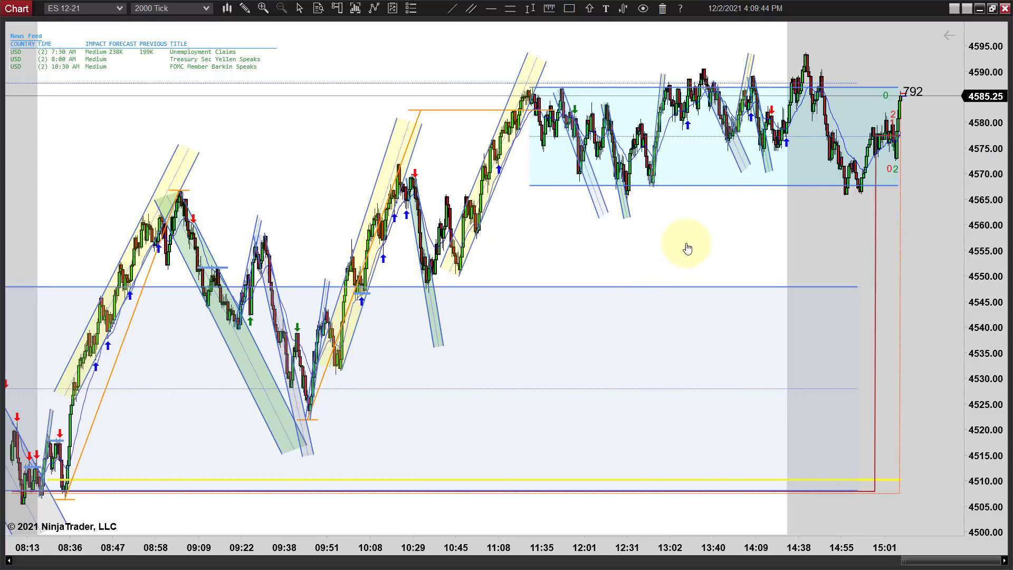
pyautogui.scroll(2, 733, 251)
pyautogui.scroll(-2, 782, 252)
pyautogui.scroll(2, 679, 253)
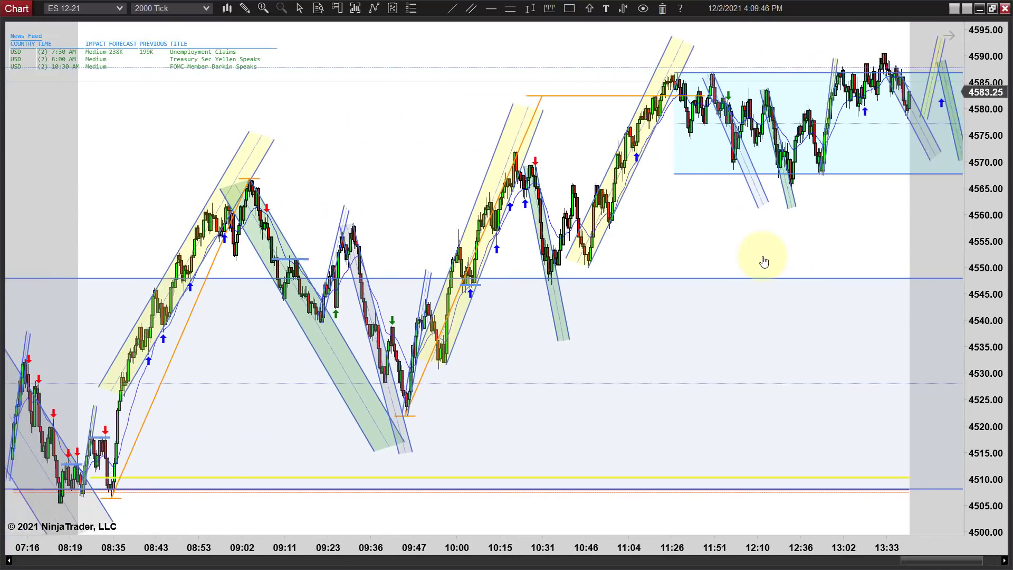
pyautogui.scroll(-1, 761, 261)
pyautogui.scroll(3, 655, 280)
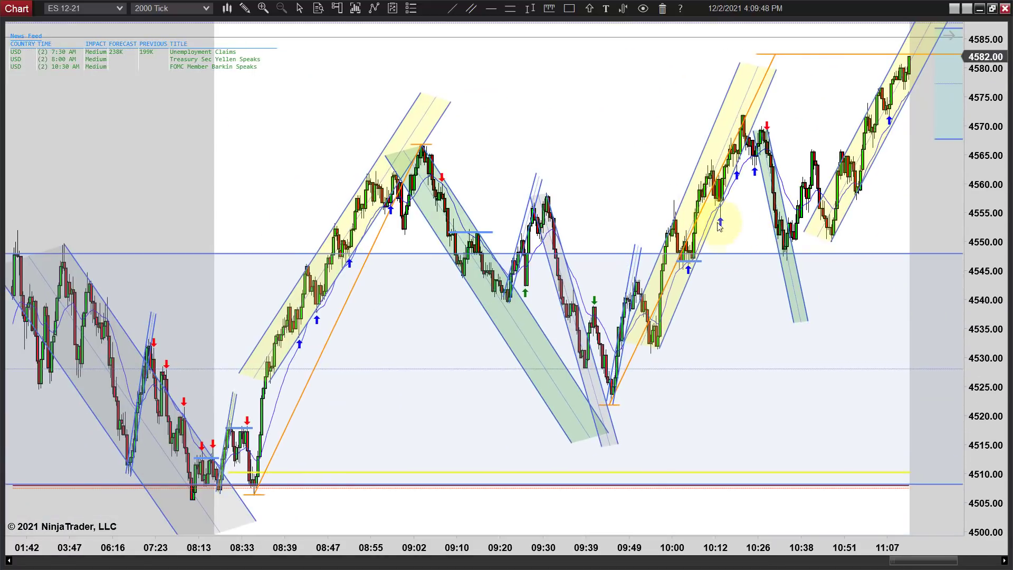
pyautogui.scroll(3, 678, 154)
pyautogui.scroll(2, 445, 136)
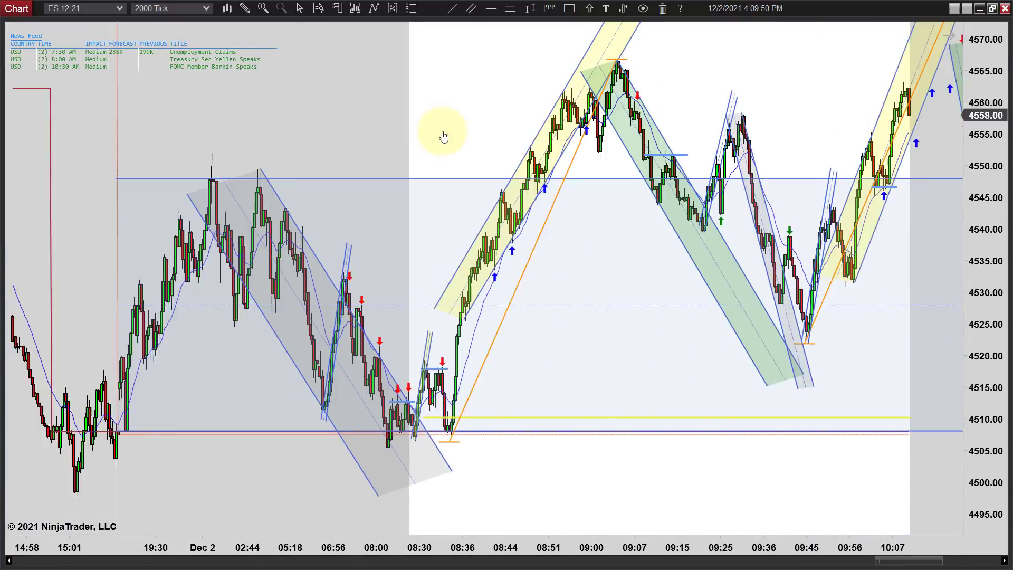
# - Examine the yellow rising channel after the 08:30 open, its blue arrows and the swing high near 09:04
pyautogui.scroll(-1, 443, 136)
pyautogui.scroll(2, 362, 113)
pyautogui.scroll(-1, 477, 132)
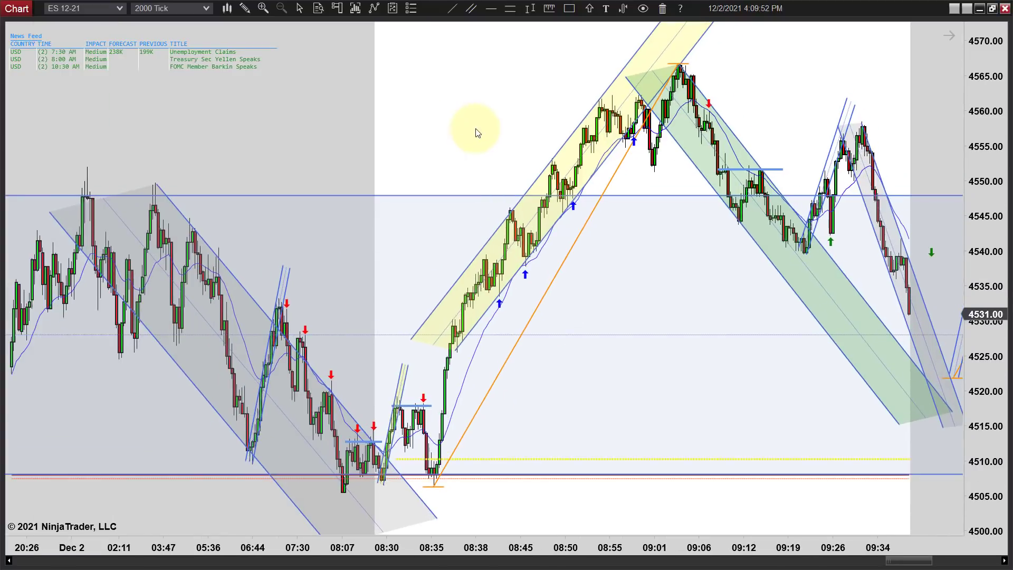
pyautogui.scroll(1, 428, 127)
pyautogui.scroll(-1, 450, 129)
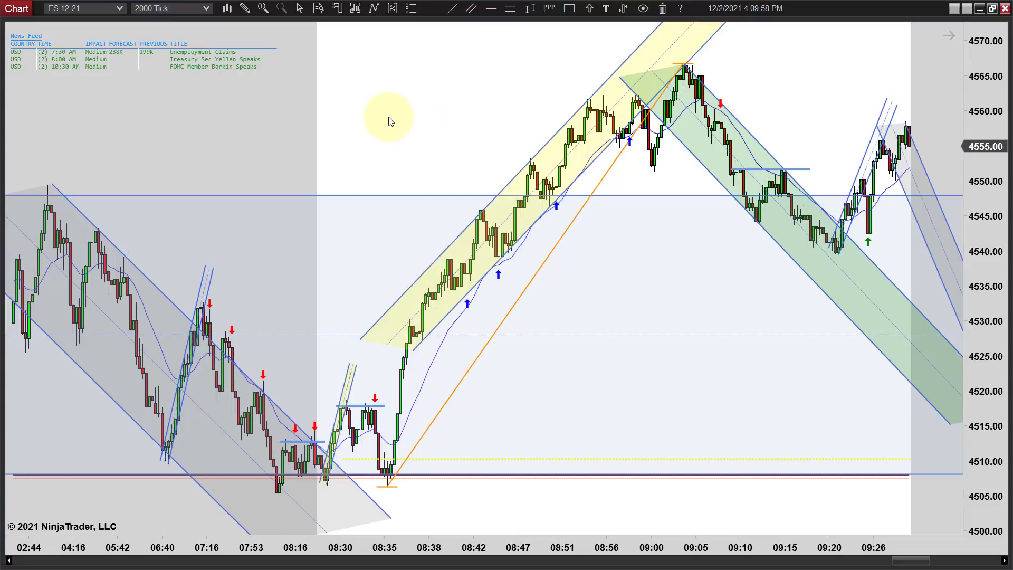
pyautogui.scroll(-1, 390, 121)
pyautogui.scroll(2, 471, 125)
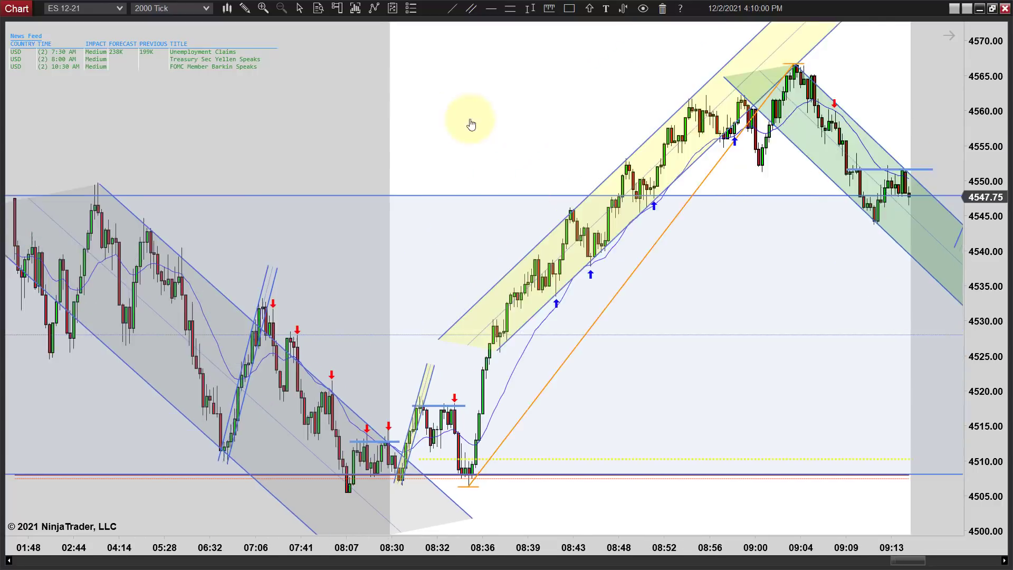
pyautogui.scroll(1, 504, 125)
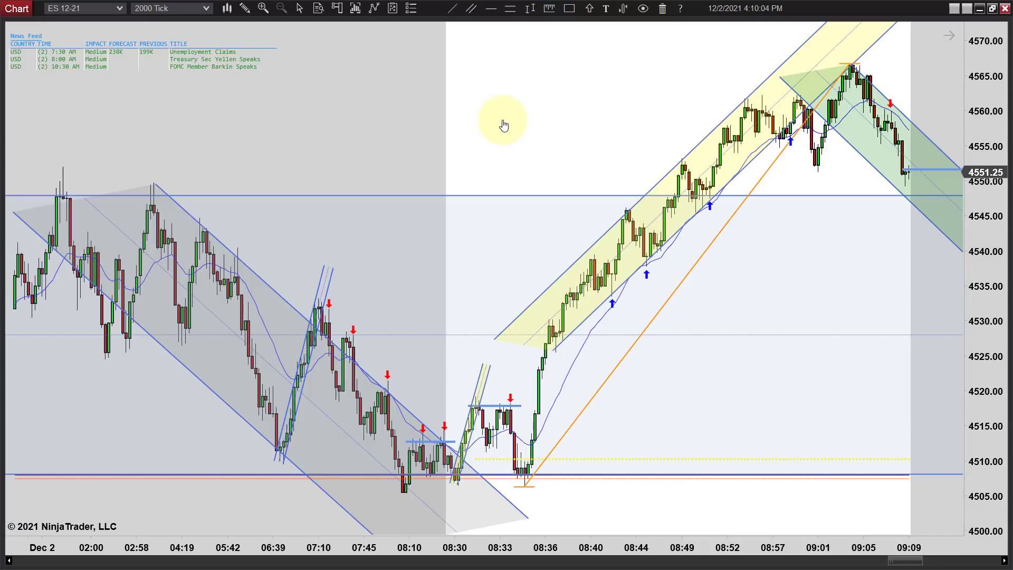
pyautogui.scroll(2, 433, 117)
pyautogui.scroll(-1, 438, 119)
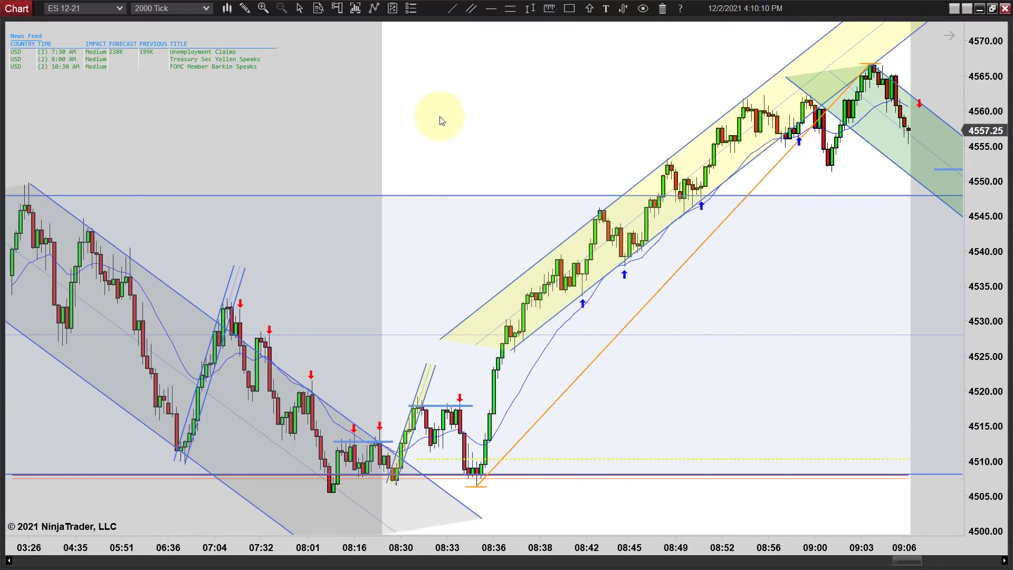
pyautogui.scroll(-1, 475, 122)
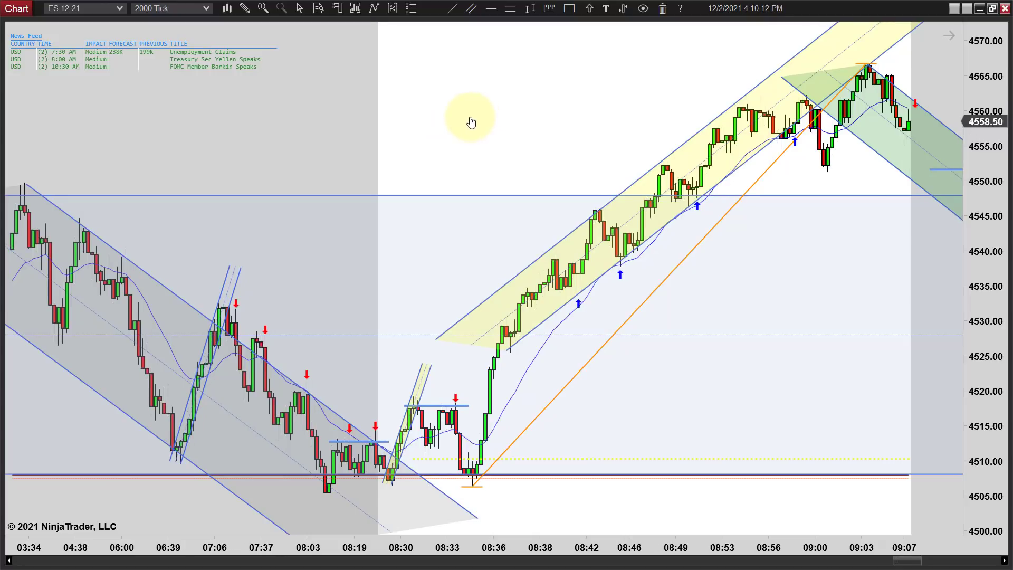
pyautogui.scroll(-1, 469, 122)
pyautogui.scroll(4, 469, 122)
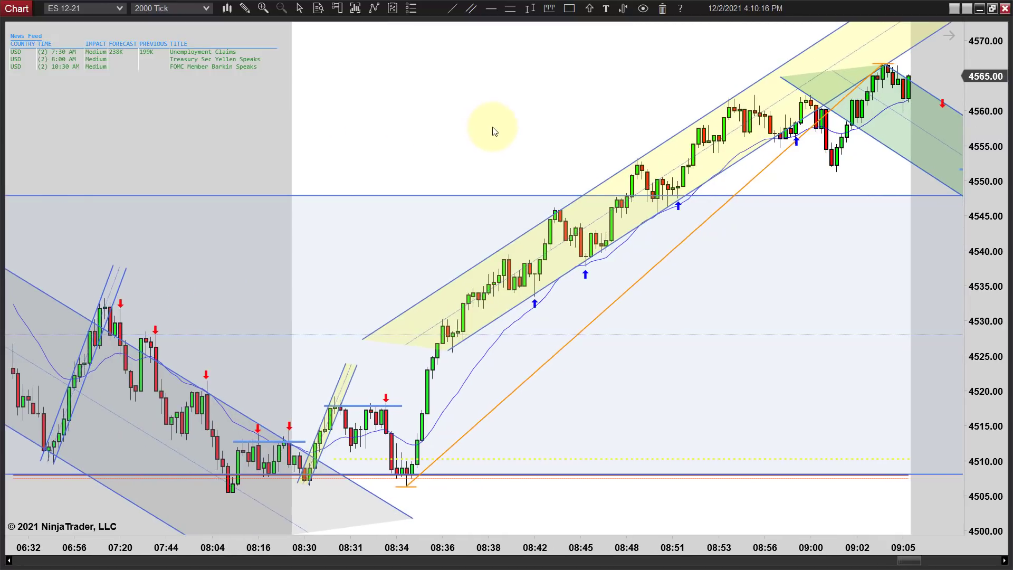
# - Examine the green falling channel after 09:03 and the following swings up to about 10:00
pyautogui.moveTo(495, 131); pyautogui.dragTo(17, 106)
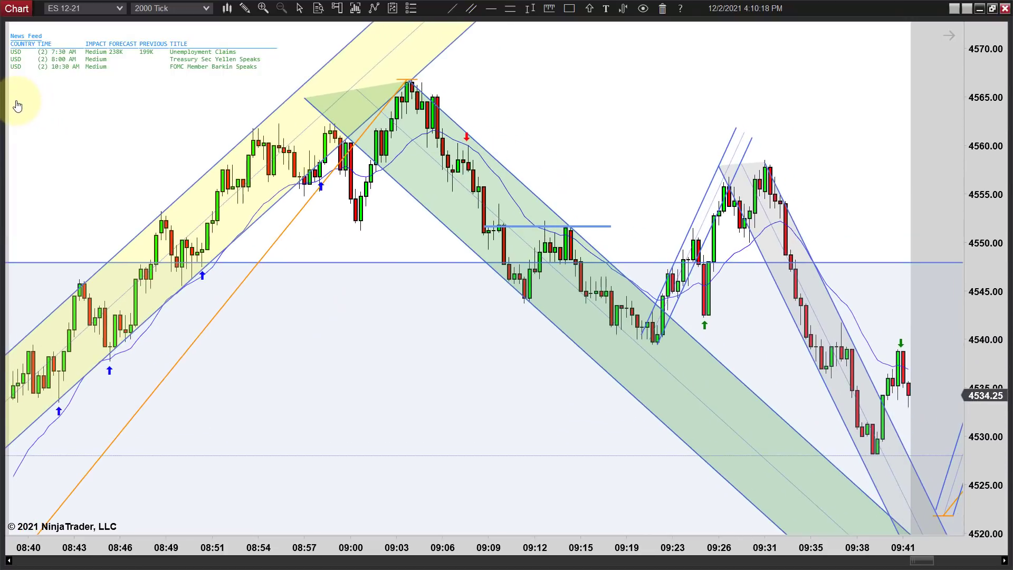
pyautogui.moveTo(624, 163); pyautogui.dragTo(545, 165)
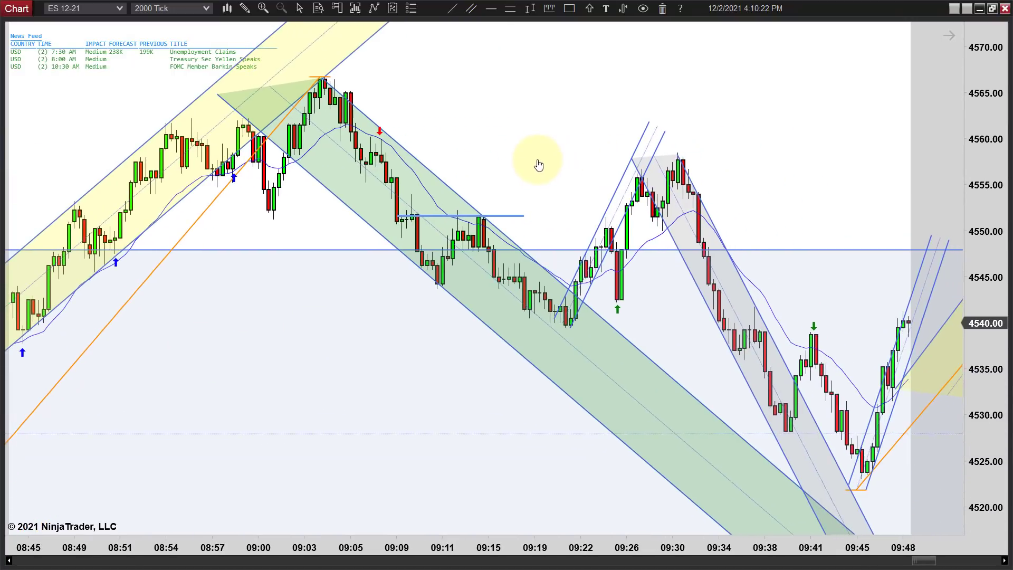
pyautogui.scroll(5, 539, 165)
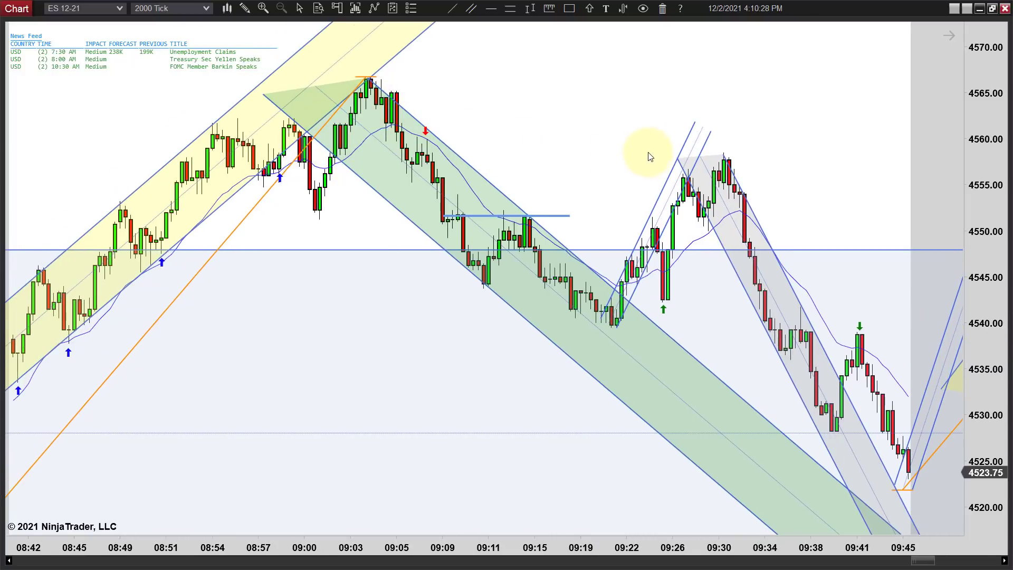
pyautogui.moveTo(649, 153); pyautogui.dragTo(402, 113)
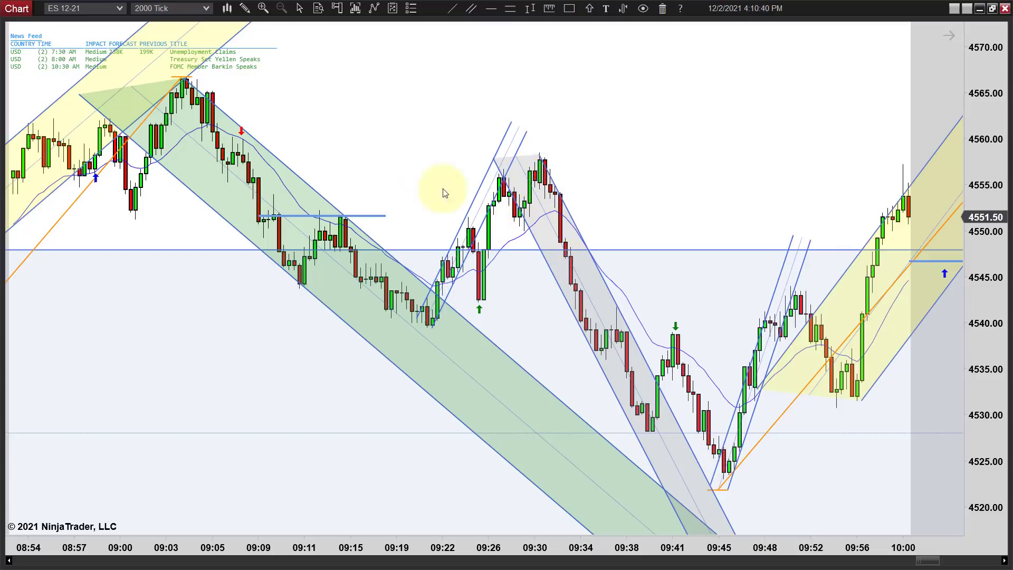
# - Examine the grey pre-market falling channel, its red arrows and the transition into the 08:30 open
pyautogui.moveTo(416, 124); pyautogui.dragTo(768, 144)
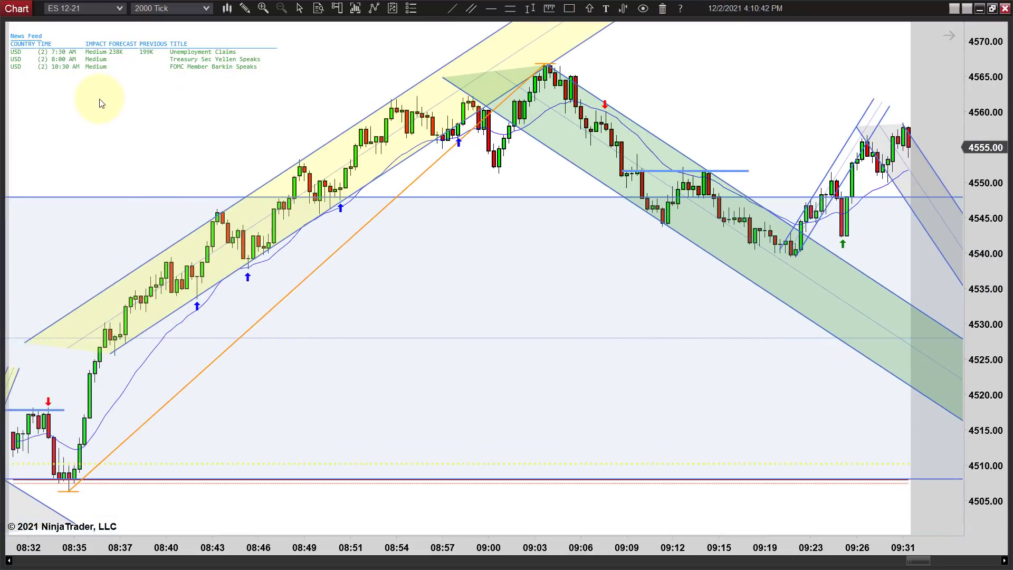
pyautogui.moveTo(100, 95); pyautogui.dragTo(376, 113)
pyautogui.moveTo(202, 129); pyautogui.dragTo(515, 124)
pyautogui.moveTo(414, 97); pyautogui.dragTo(522, 120)
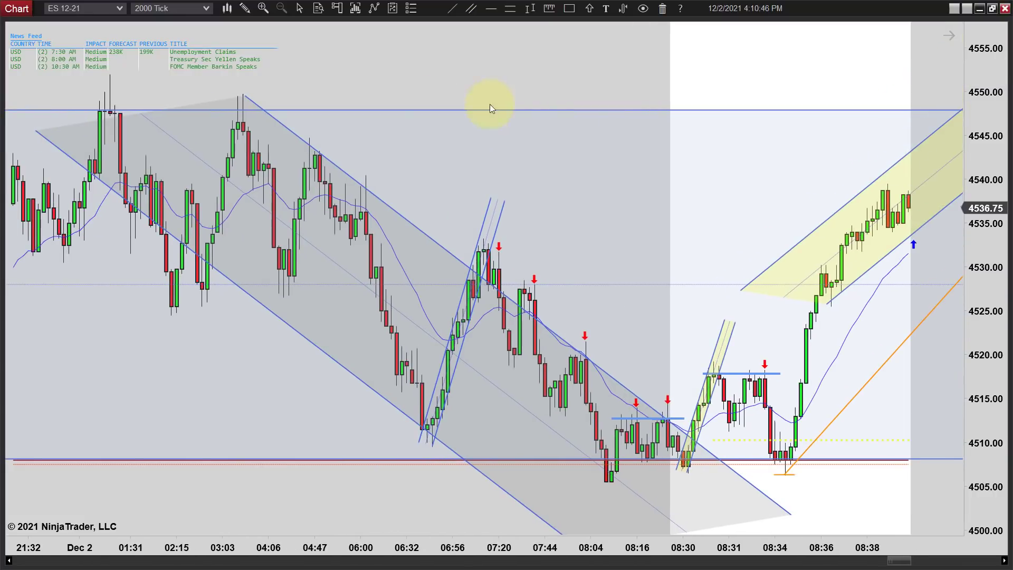
pyautogui.moveTo(585, 92); pyautogui.dragTo(477, 80)
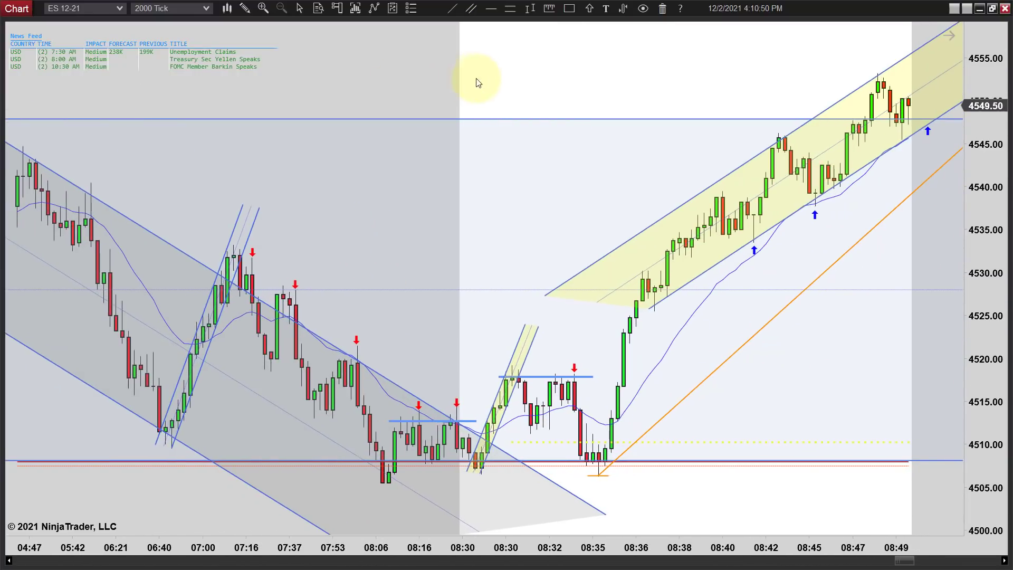
pyautogui.moveTo(346, 68); pyautogui.dragTo(544, 86)
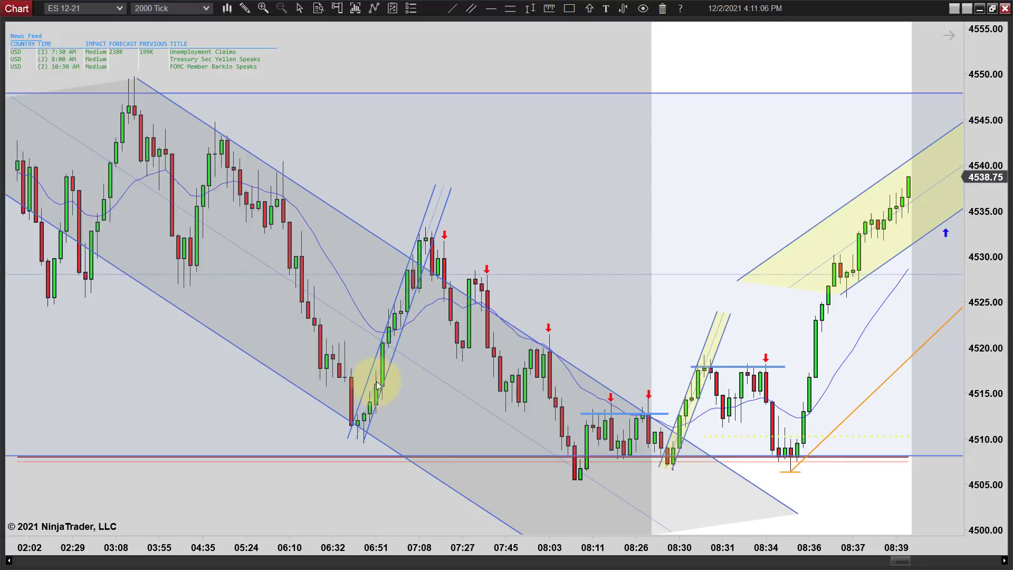
# - Fill the narrow rising channel that starts near 06:51 with a Pink area color
pyautogui.doubleClick(395, 337)
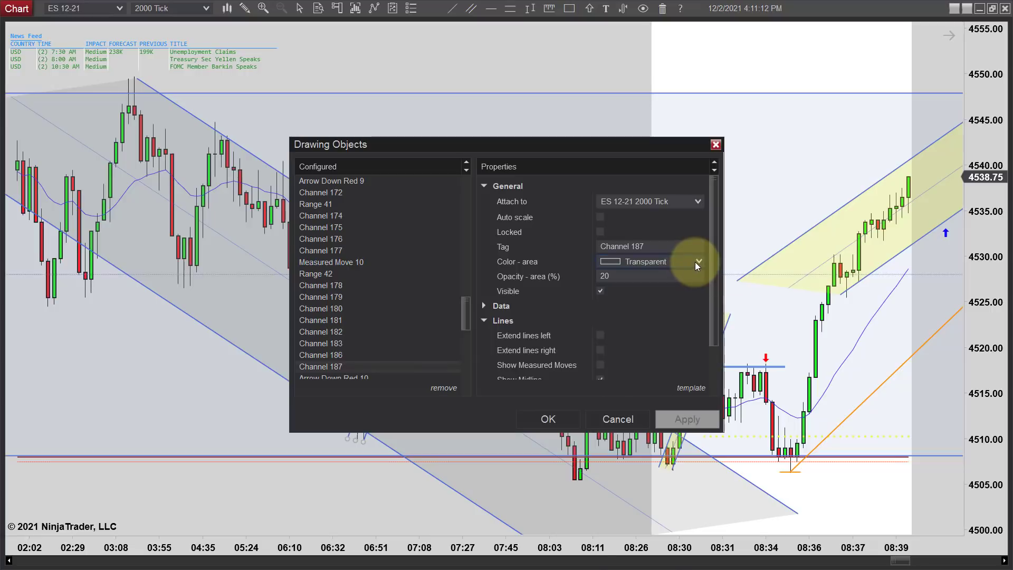
pyautogui.click(695, 262)
pyautogui.click(654, 276)
pyautogui.click(696, 420)
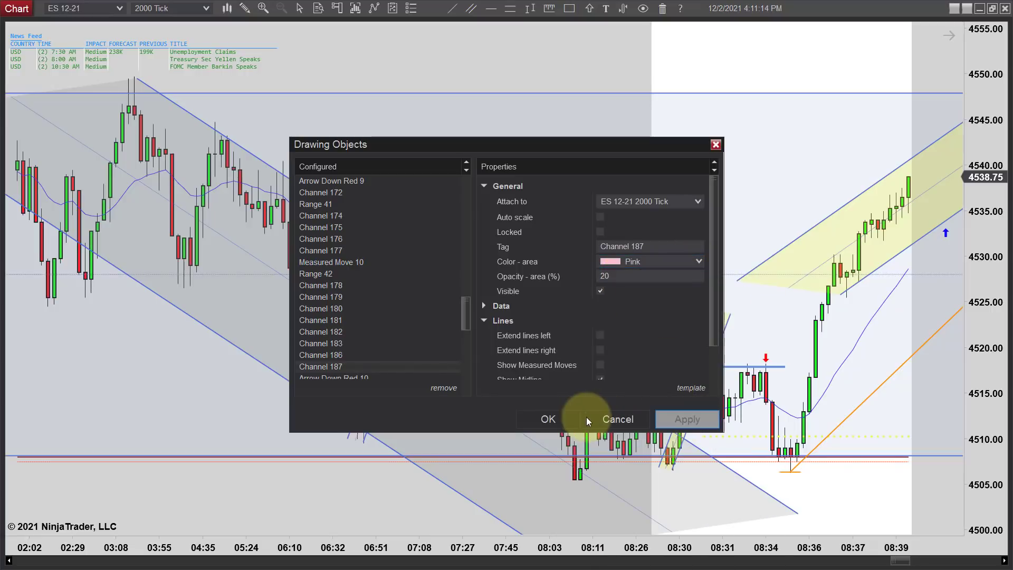
pyautogui.click(548, 419)
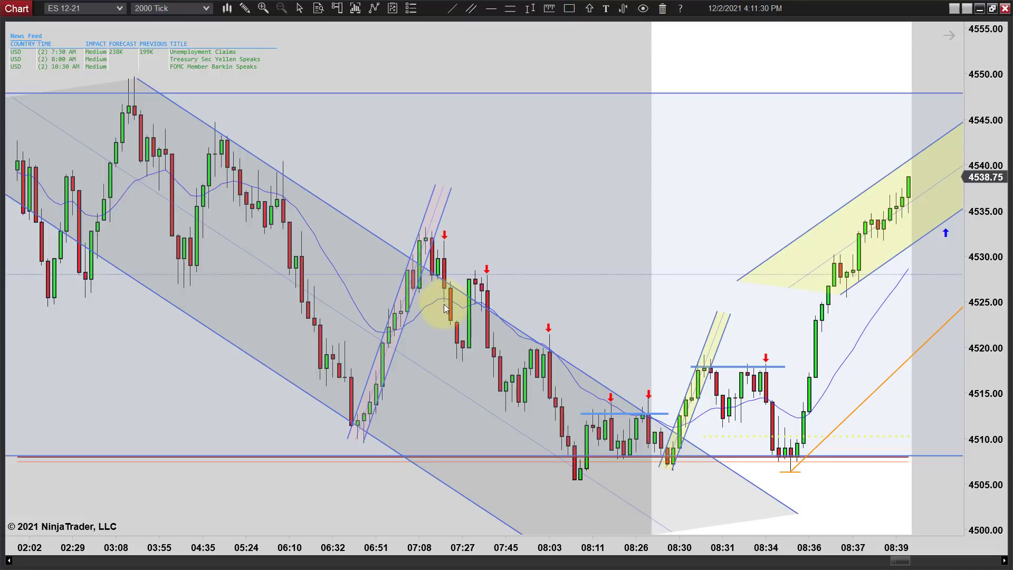
# - Read the bar size and risk data of the signal bars under the red arrows in the pre-market falling channel
pyautogui.middleClick(443, 268)
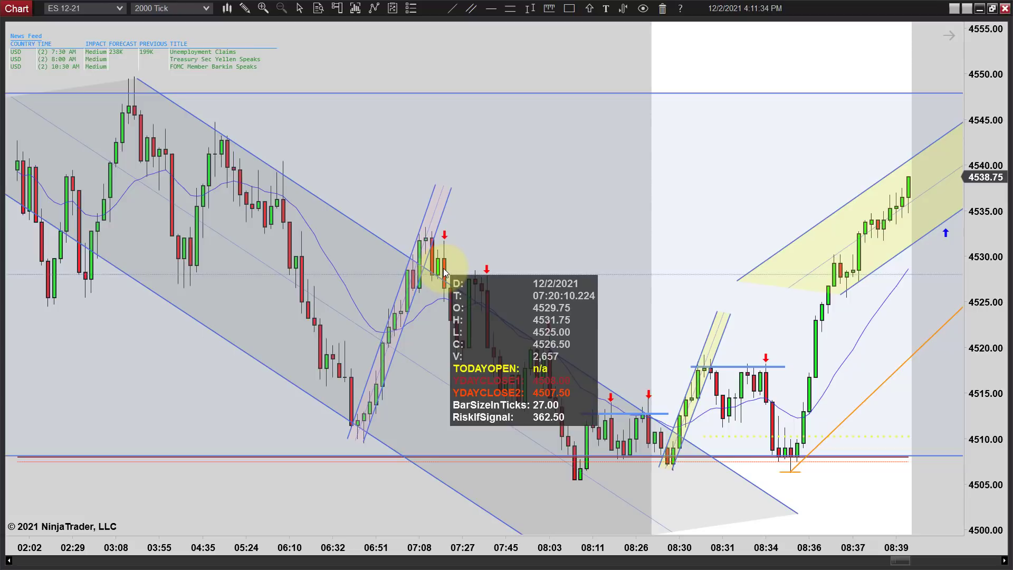
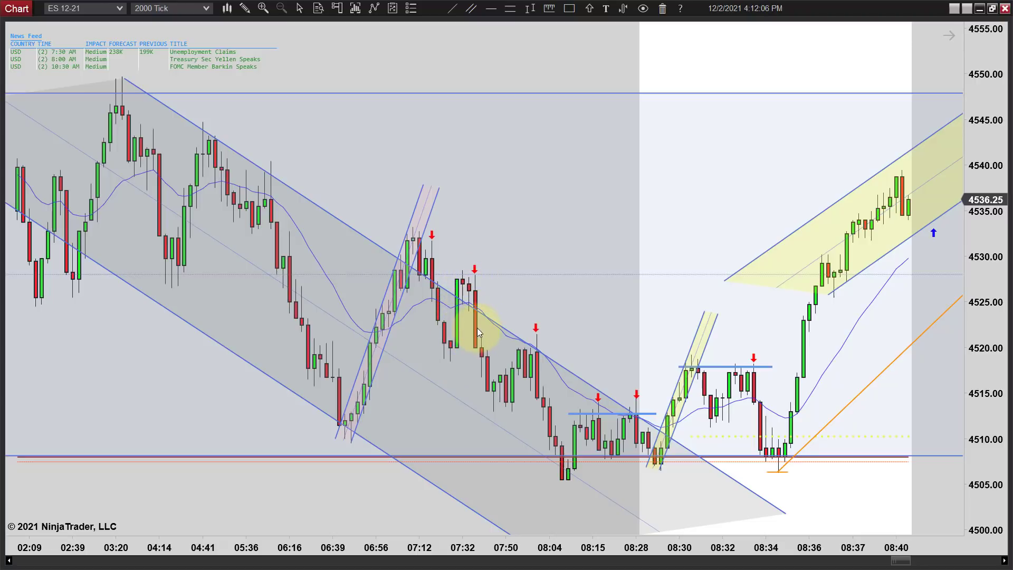
pyautogui.moveTo(476, 329)
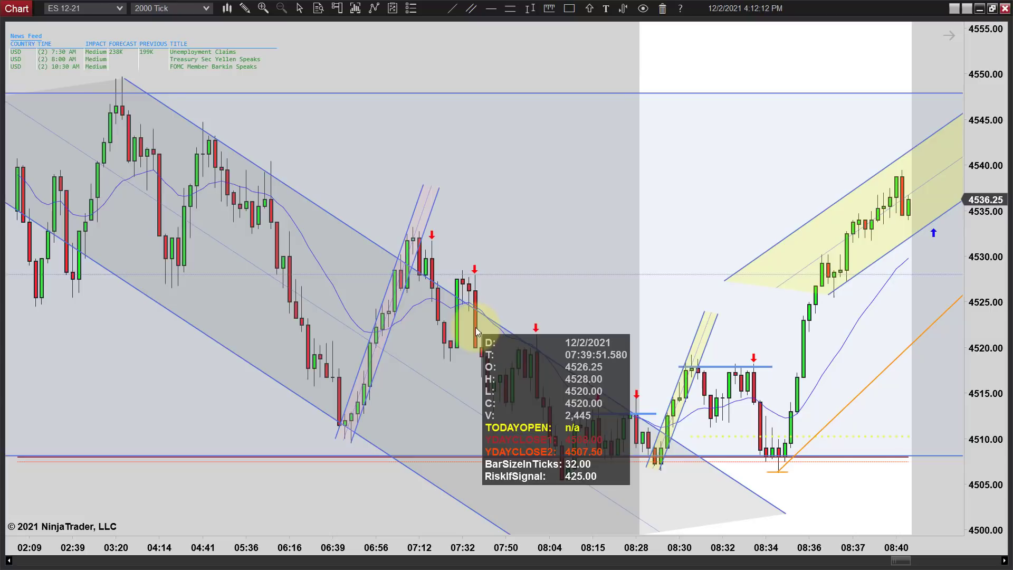
pyautogui.middleClick(476, 327)
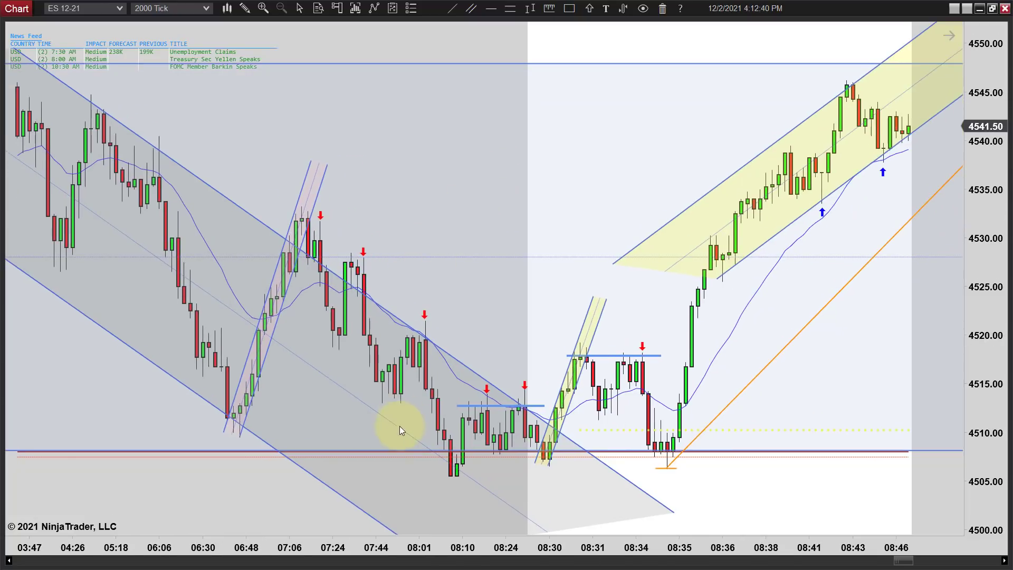
pyautogui.middleClick(426, 350)
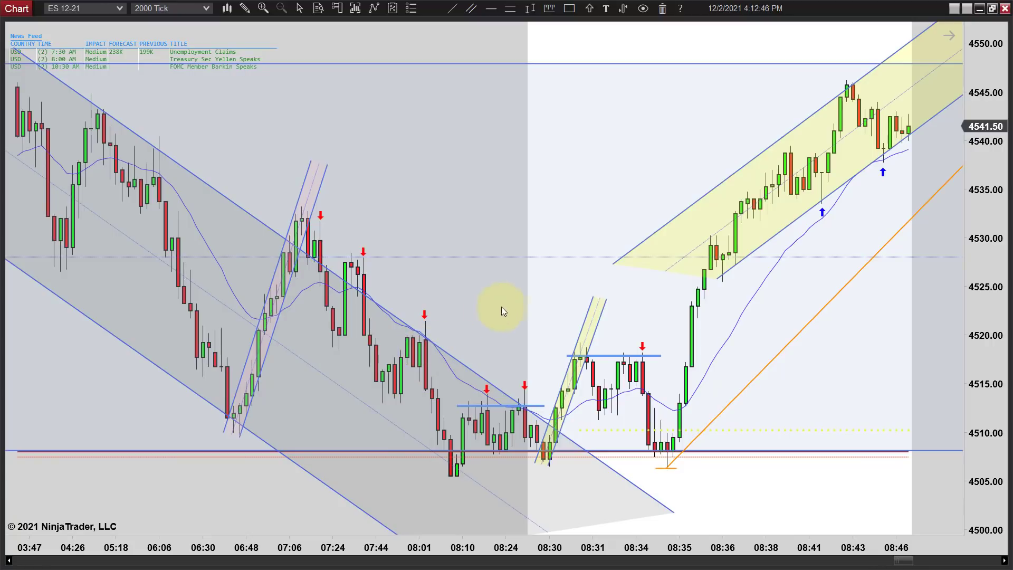
pyautogui.scroll(1, 499, 306)
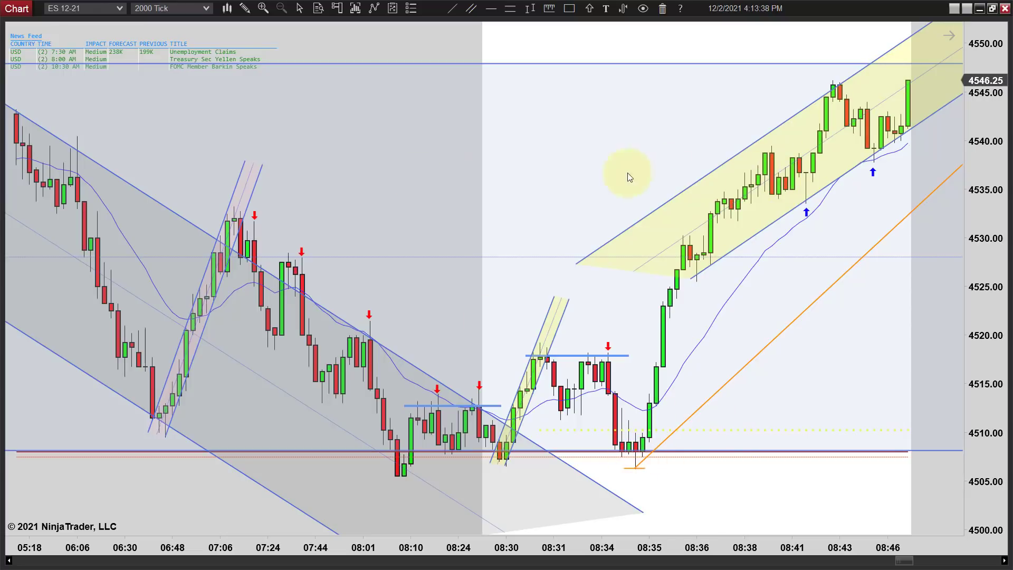
pyautogui.moveTo(435, 172); pyautogui.dragTo(353, 176)
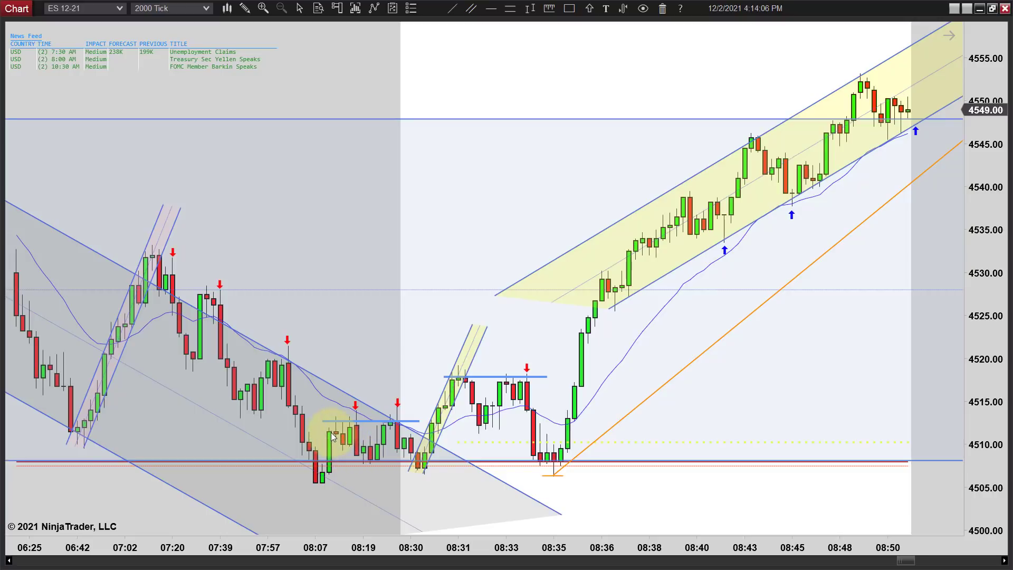
# - Replace the red down arrow above the short blue line near 08:19 with a green down arrow
pyautogui.click(356, 407)
pyautogui.press('Delete')
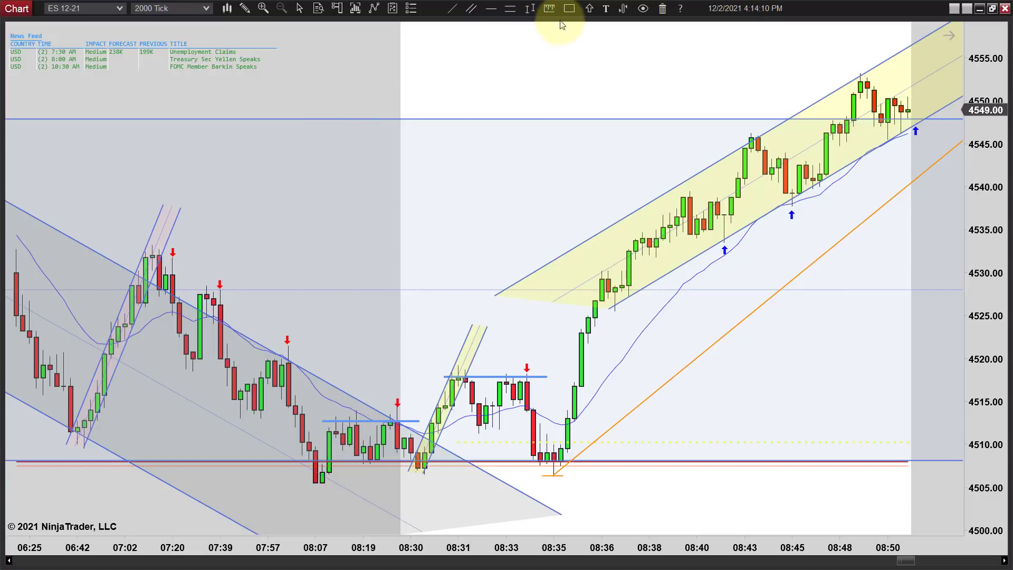
pyautogui.click(589, 9)
pyautogui.click(590, 38)
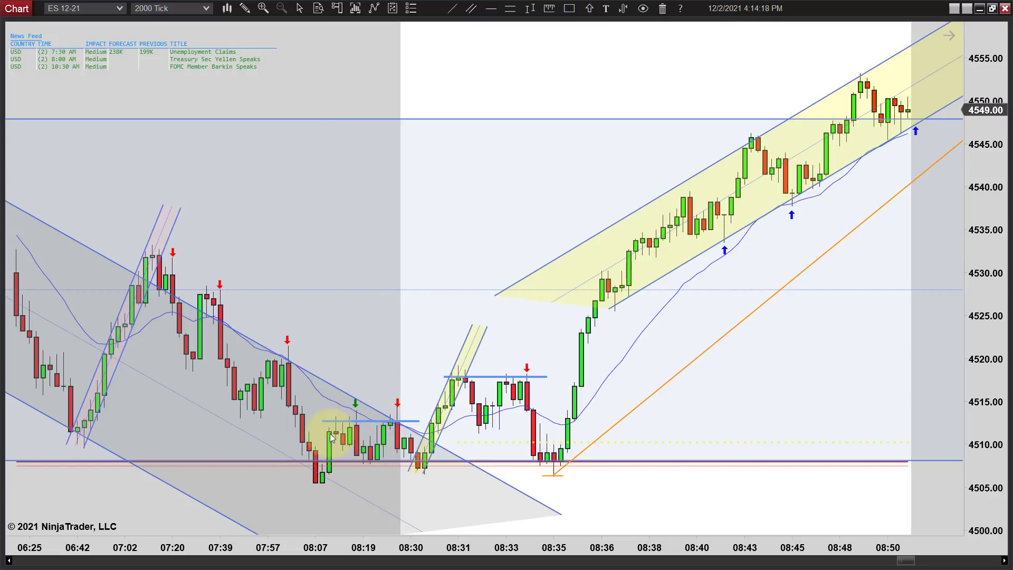
# - Examine the level around 4508 from the previous session's close through the overnight swings to the low near 08:35
pyautogui.scroll(-3, 331, 437)
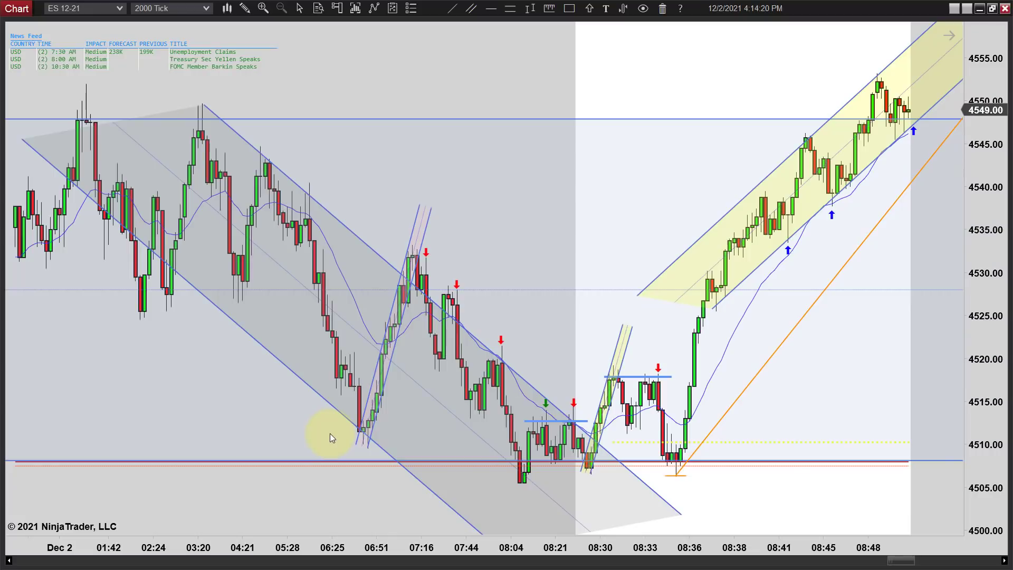
pyautogui.scroll(2, 330, 437)
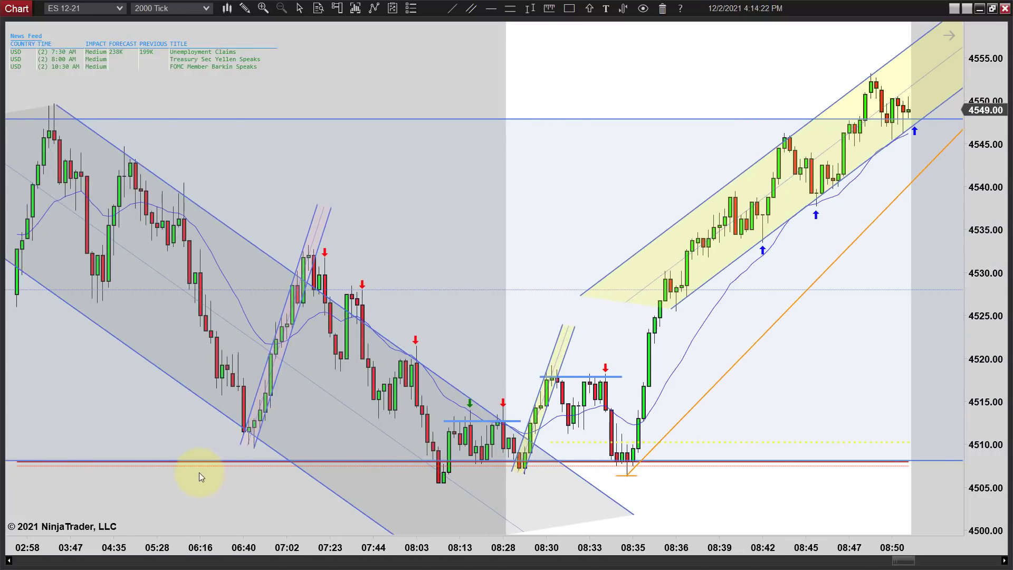
pyautogui.scroll(-3, 201, 470)
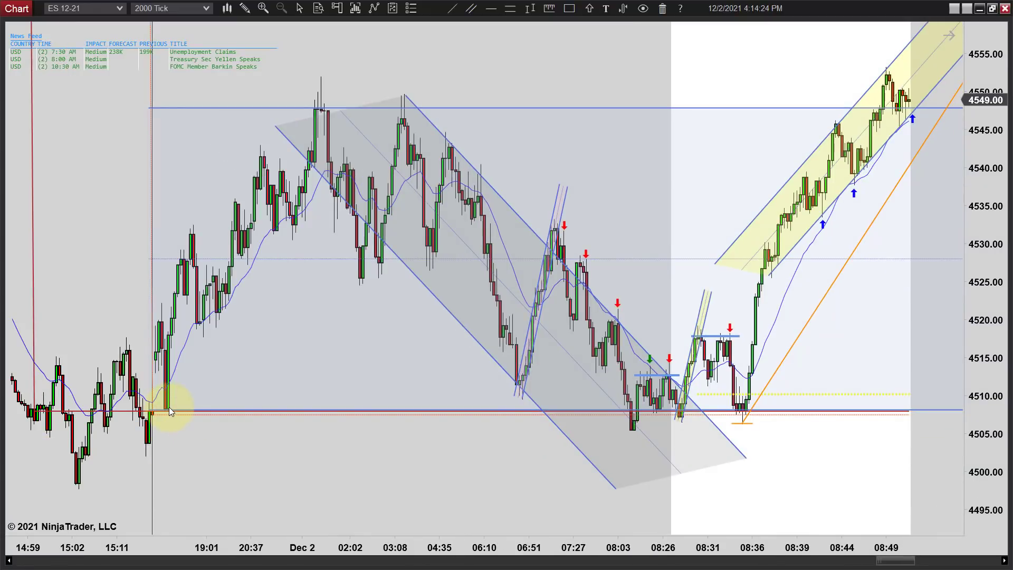
pyautogui.scroll(3, 367, 501)
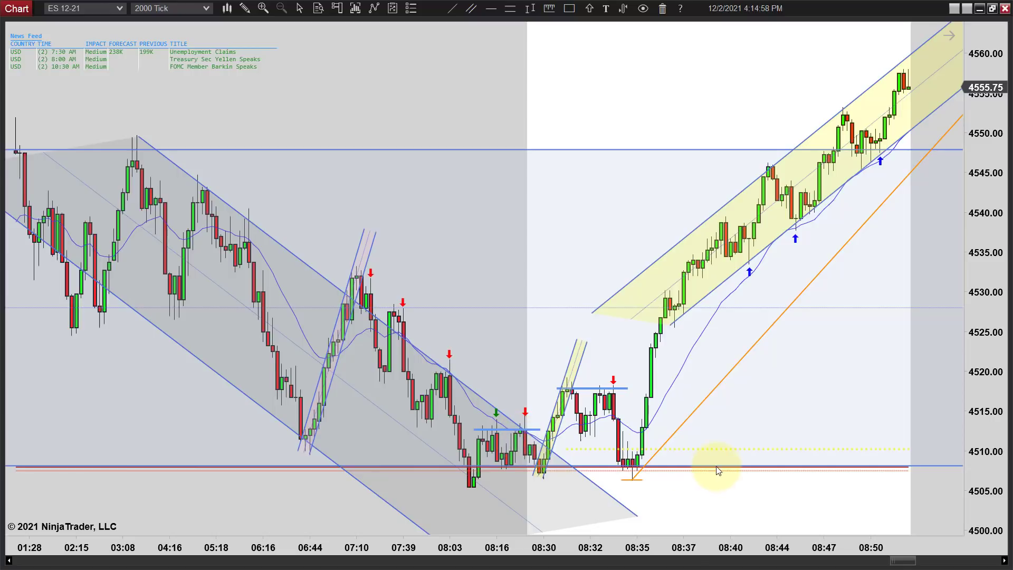
pyautogui.scroll(2, 713, 465)
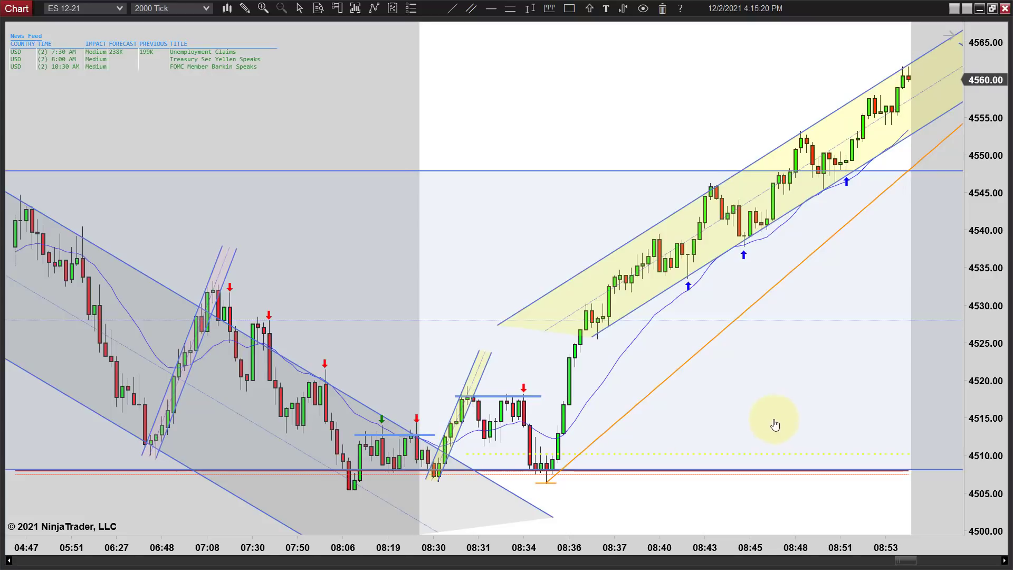
pyautogui.moveTo(775, 425); pyautogui.dragTo(737, 422)
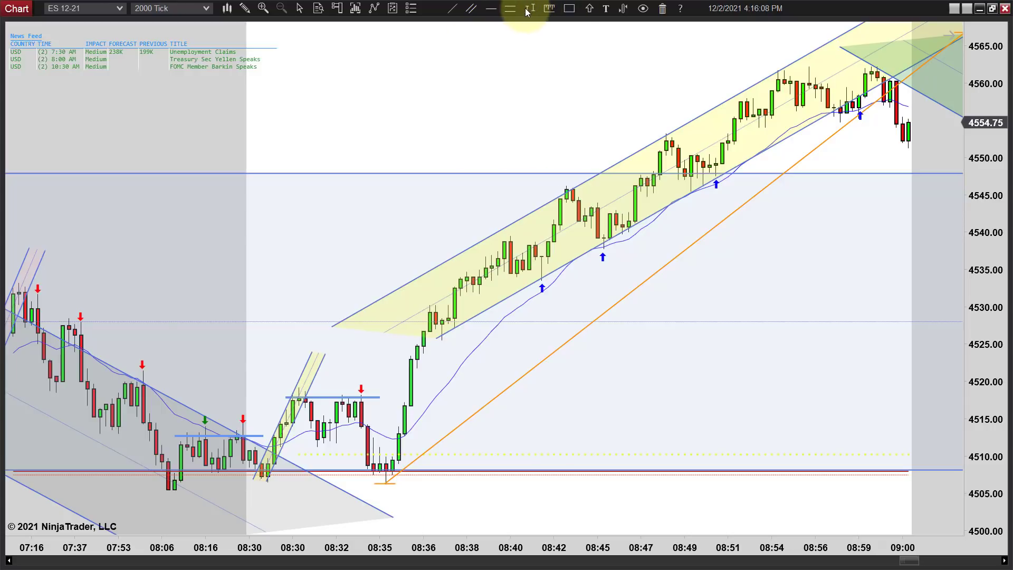
# - Measure the sharp rally after the 08:35 low, from about 4510 up to about 4530 at the start of the yellow channel
pyautogui.click(394, 455)
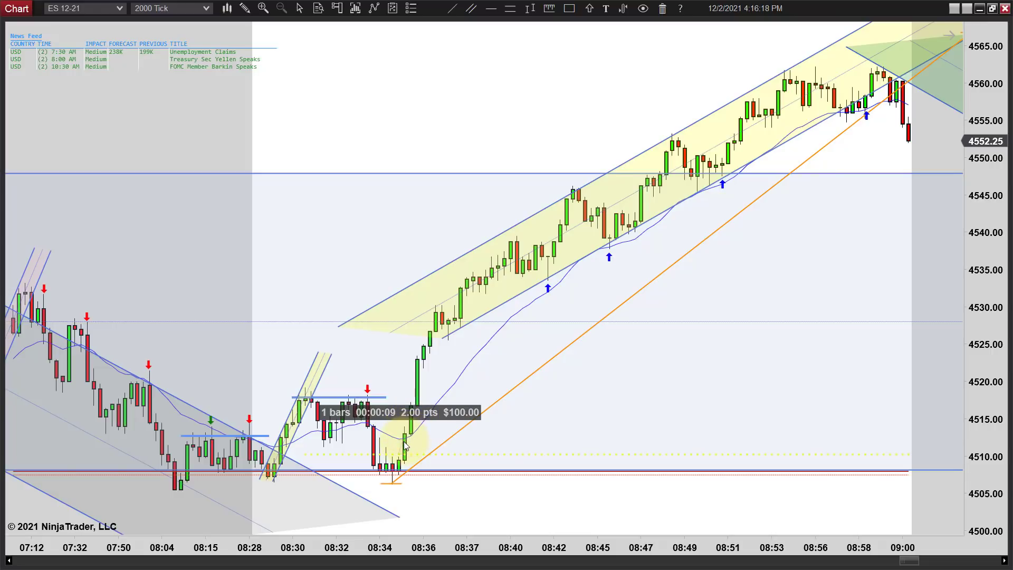
pyautogui.moveTo(407, 440); pyautogui.dragTo(433, 307)
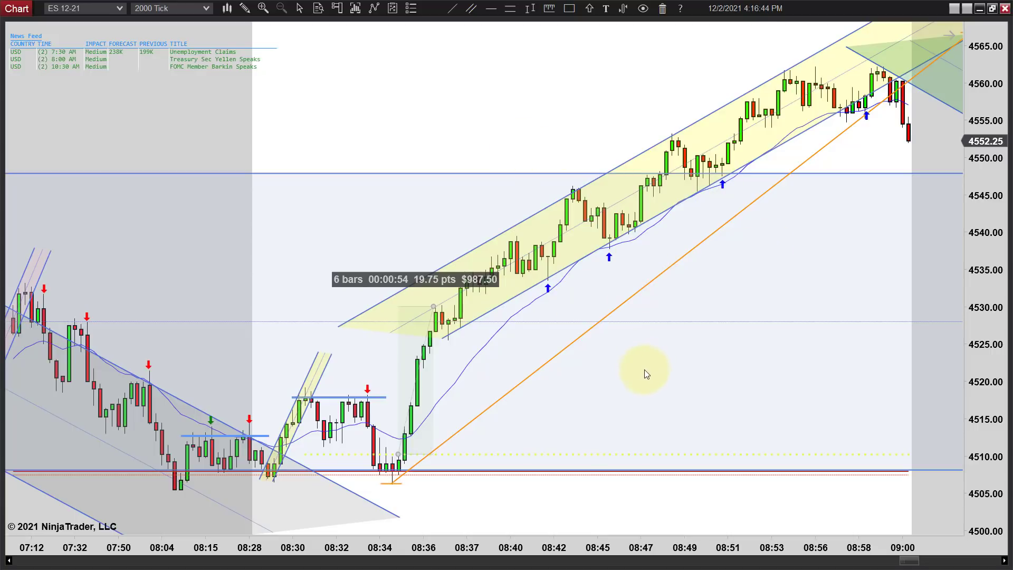
pyautogui.scroll(1, 638, 371)
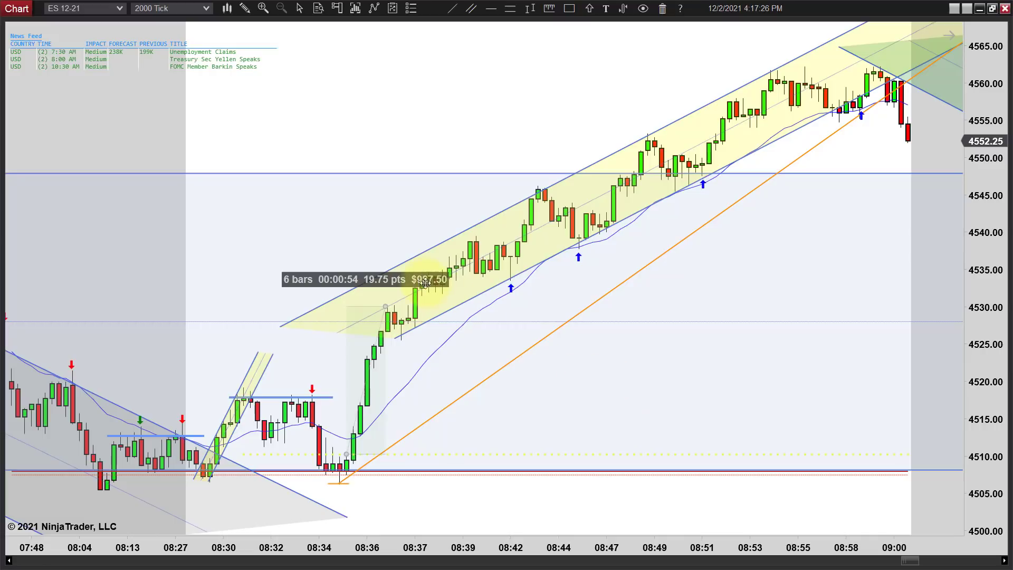
pyautogui.click(524, 390)
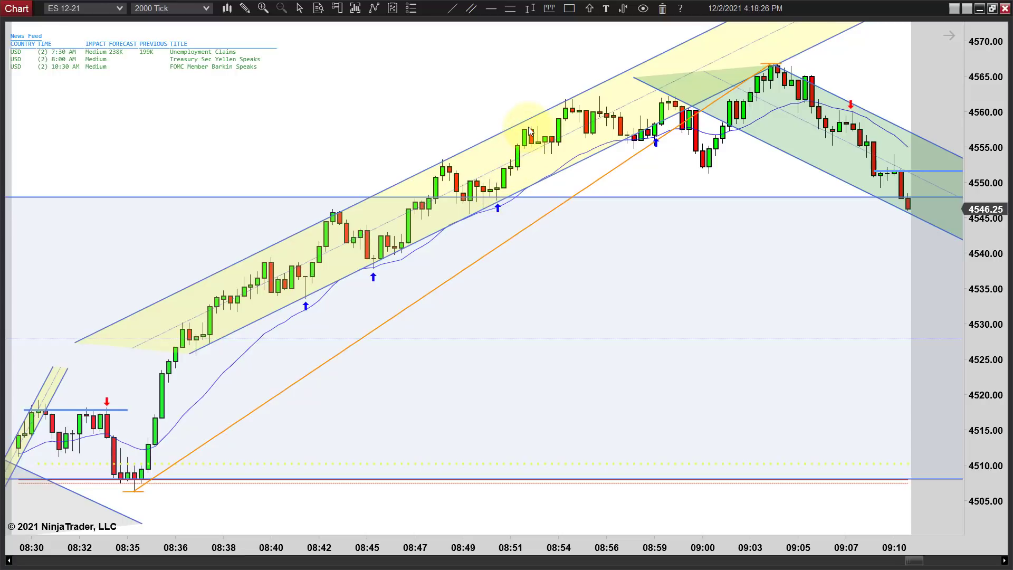
# - Draw a horizontal support line at about 4555 from the 08:52 bars to the breakdown bar just after 09:00
pyautogui.moveTo(524, 91); pyautogui.dragTo(401, 106)
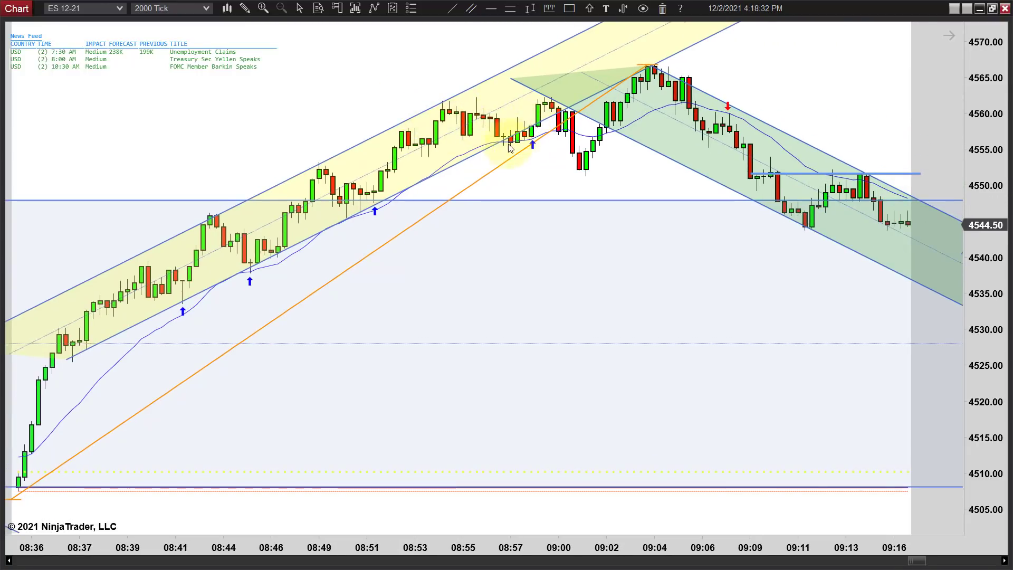
pyautogui.click(491, 8)
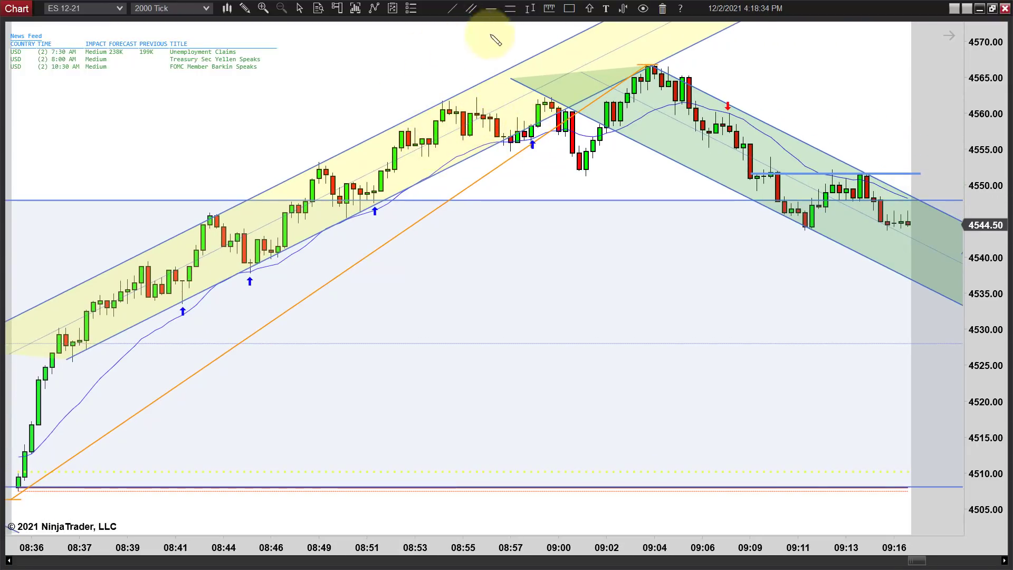
pyautogui.click(408, 146)
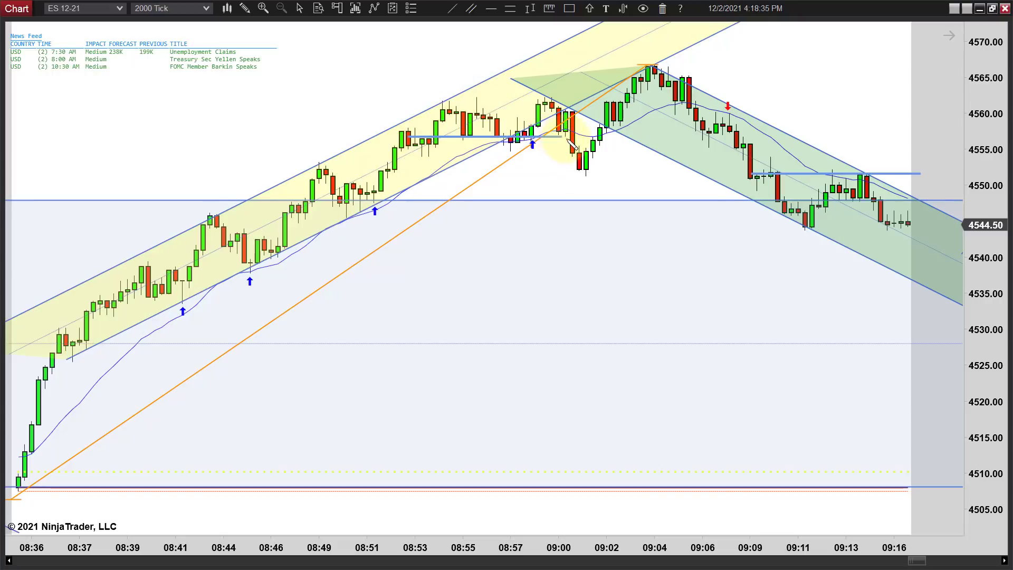
pyautogui.click(577, 148)
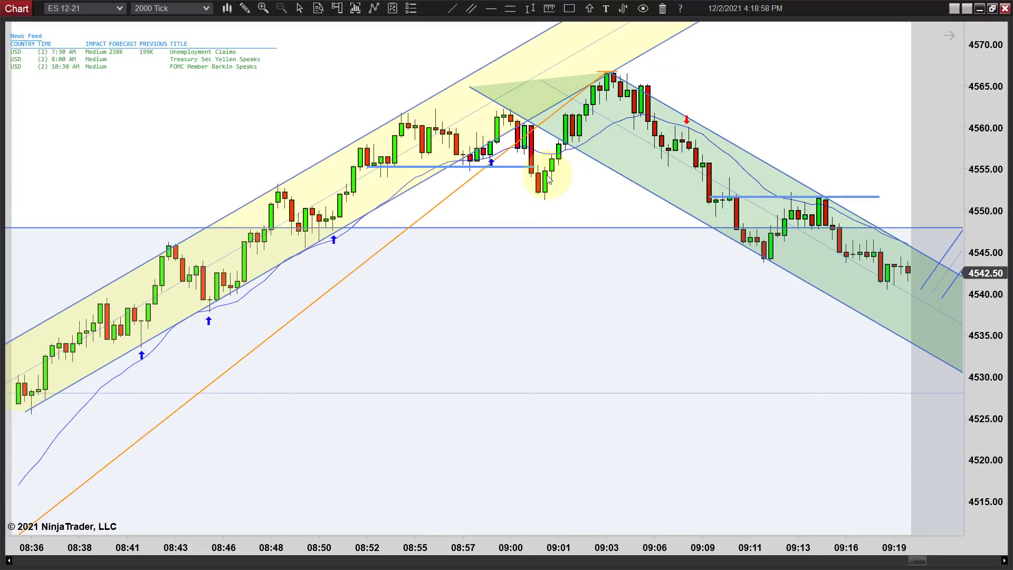
# - Mark the low near 09:01 with a green up arrow beneath it and measure the rise to the 09:03 high
pyautogui.click(588, 9)
pyautogui.click(590, 28)
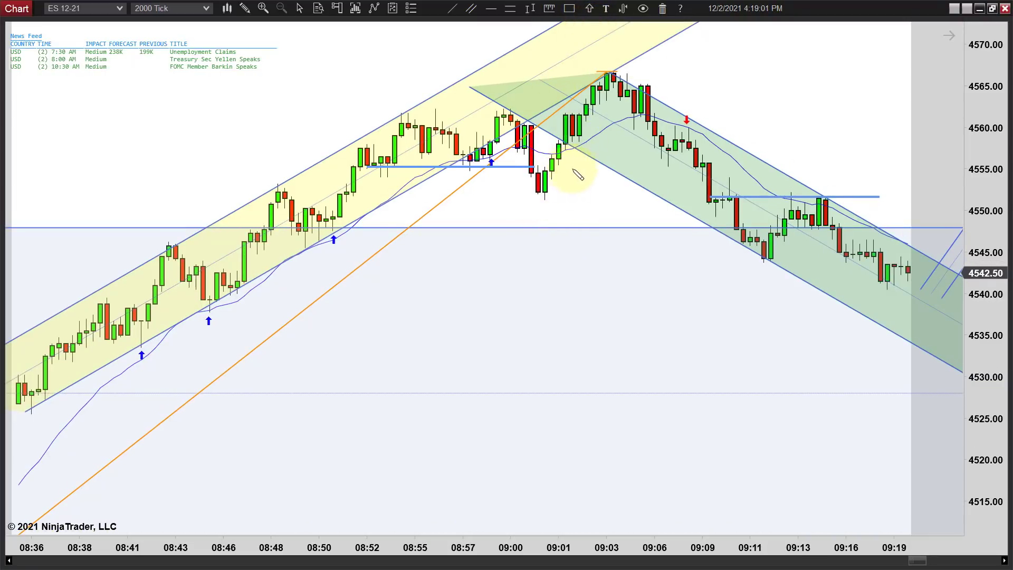
pyautogui.click(544, 207)
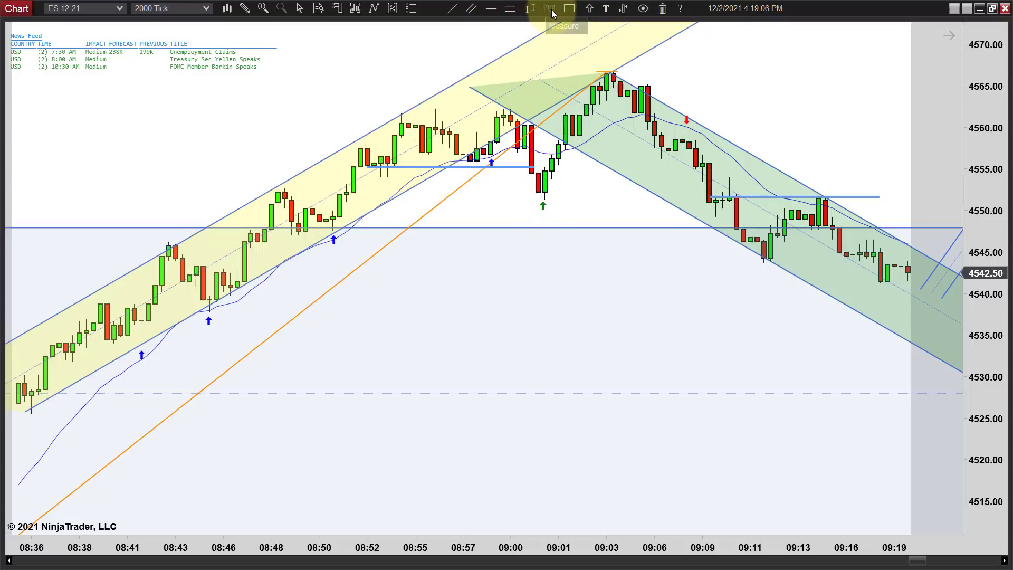
pyautogui.moveTo(546, 165); pyautogui.dragTo(608, 74)
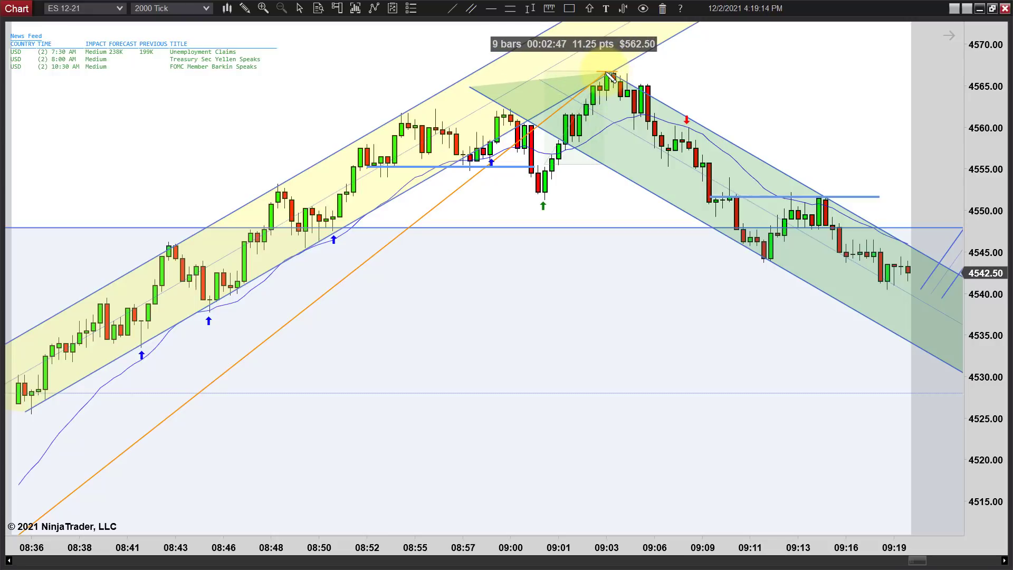
pyautogui.moveTo(609, 76); pyautogui.dragTo(610, 75)
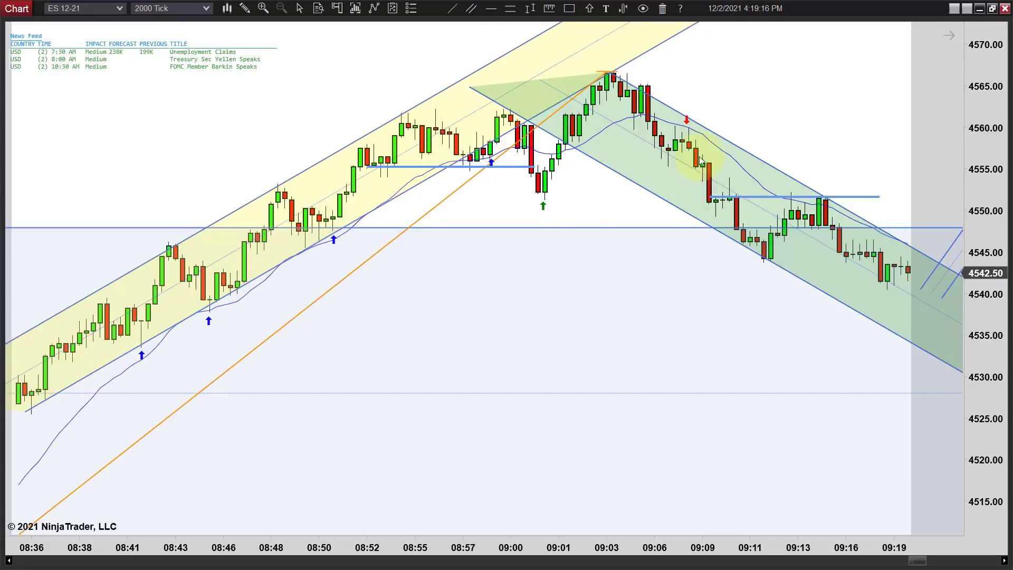
# - Draw a steep falling channel from the 09:05 high near 4565, enclosing the decline to the low near 09:11
pyautogui.scroll(-10, 697, 120)
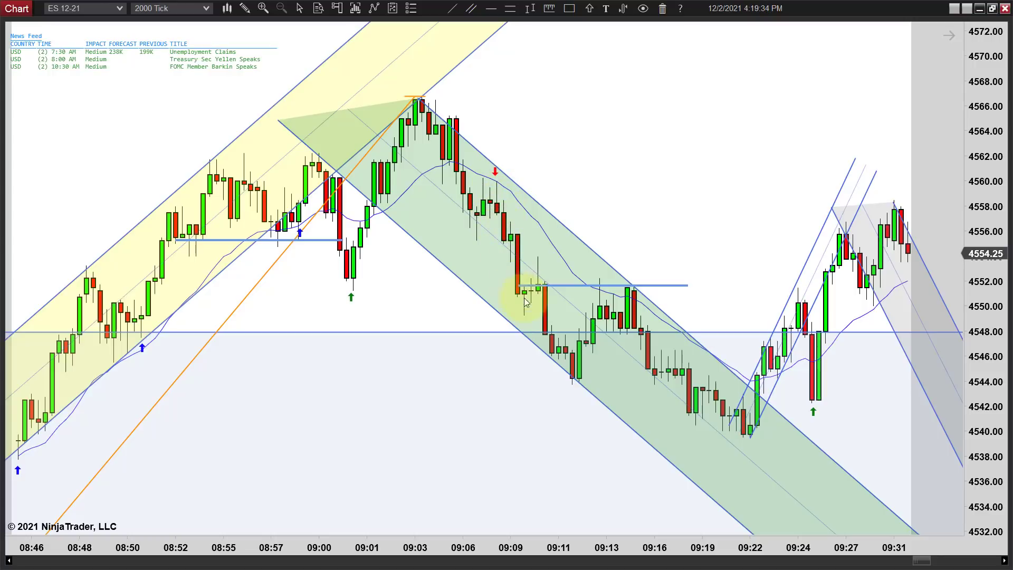
pyautogui.moveTo(542, 403); pyautogui.dragTo(398, 402)
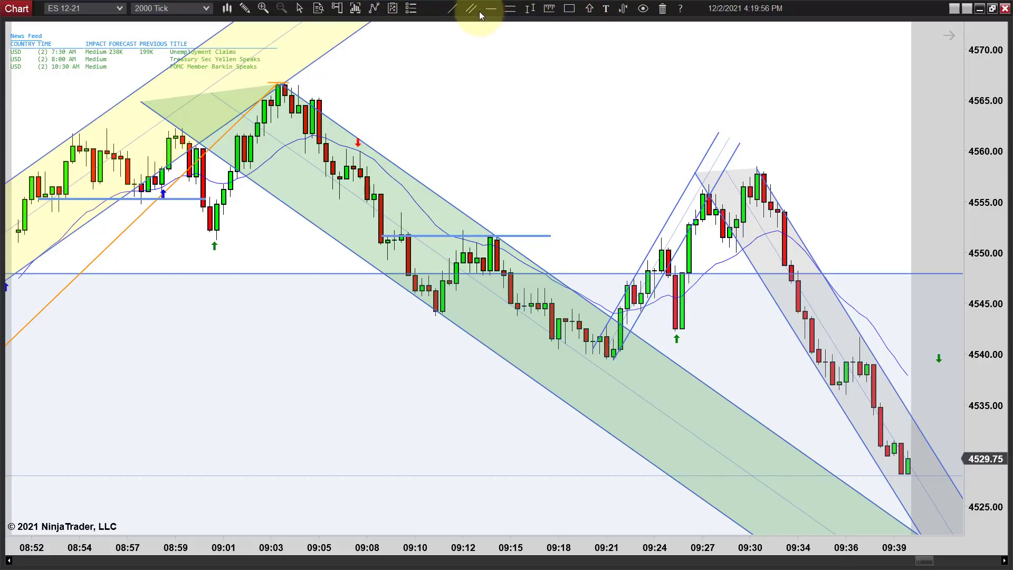
pyautogui.click(319, 99)
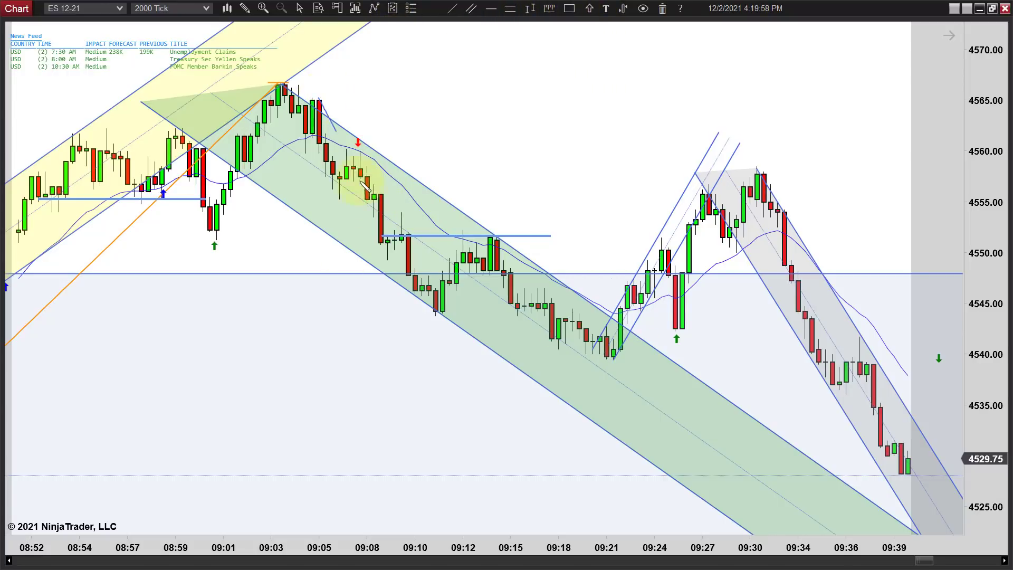
pyautogui.click(516, 406)
pyautogui.click(479, 413)
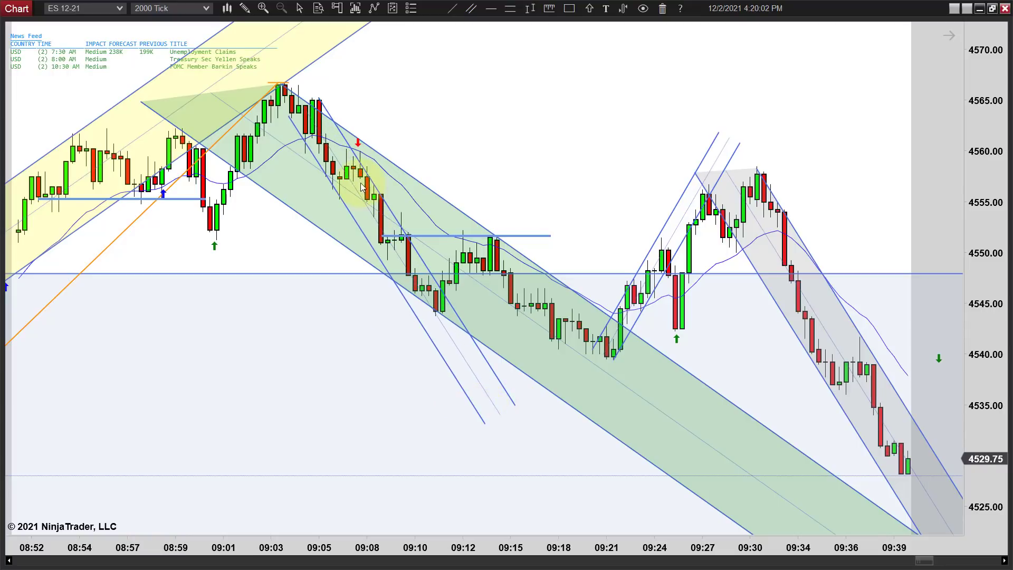
# - Fill the new steep falling channel's area with gray and apply the change
pyautogui.doubleClick(449, 302)
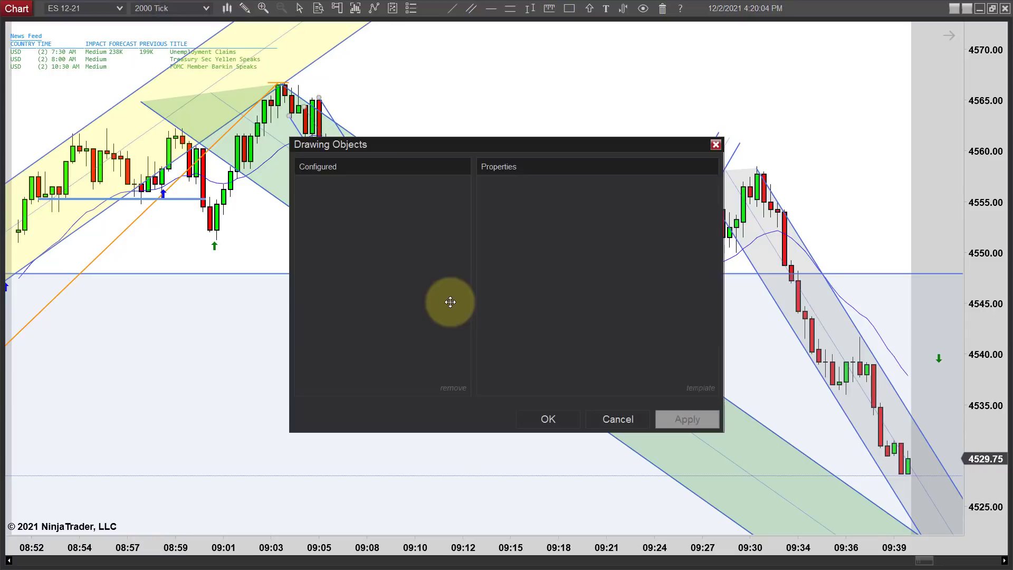
pyautogui.click(699, 261)
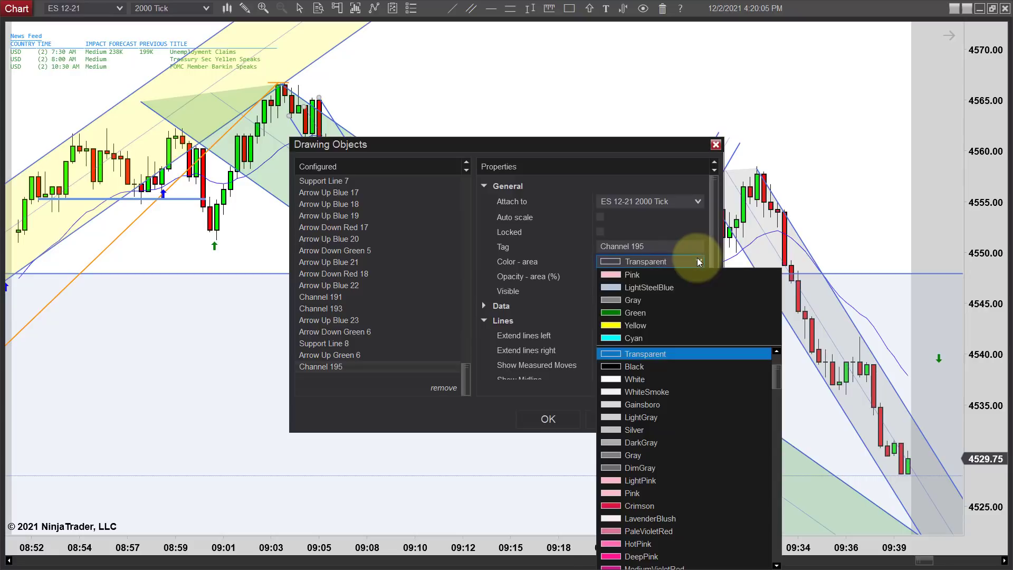
pyautogui.click(609, 300)
pyautogui.click(688, 420)
pyautogui.click(549, 419)
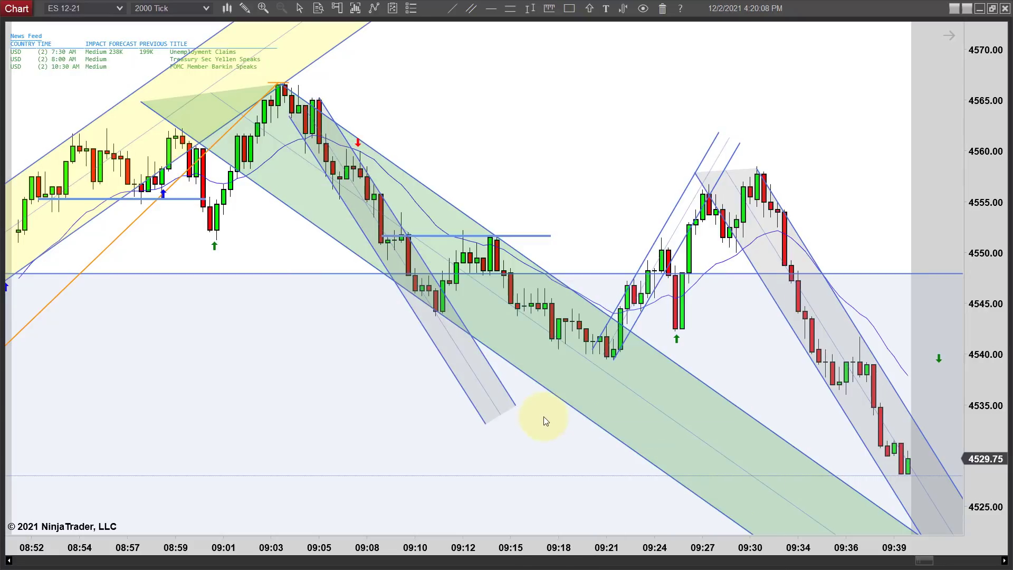
# - Delete the wide green falling channel that starts at the 09:03 high
pyautogui.click(317, 118)
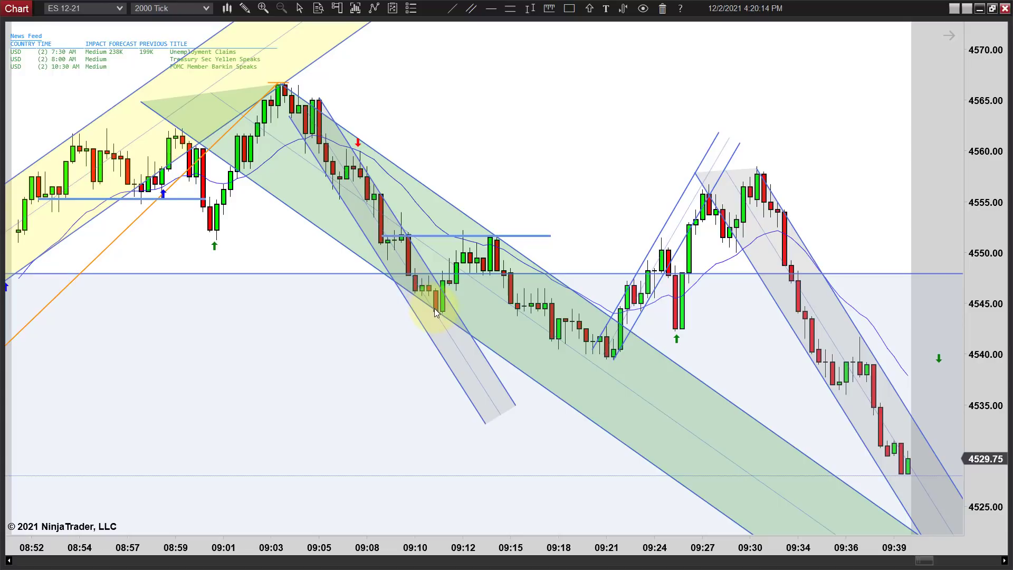
pyautogui.click(456, 205)
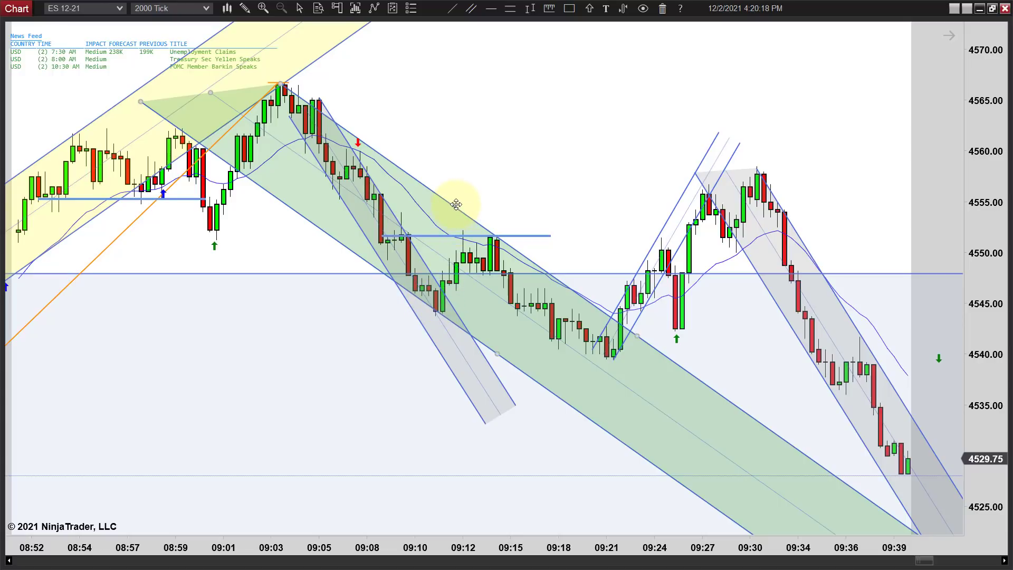
pyautogui.press('Delete')
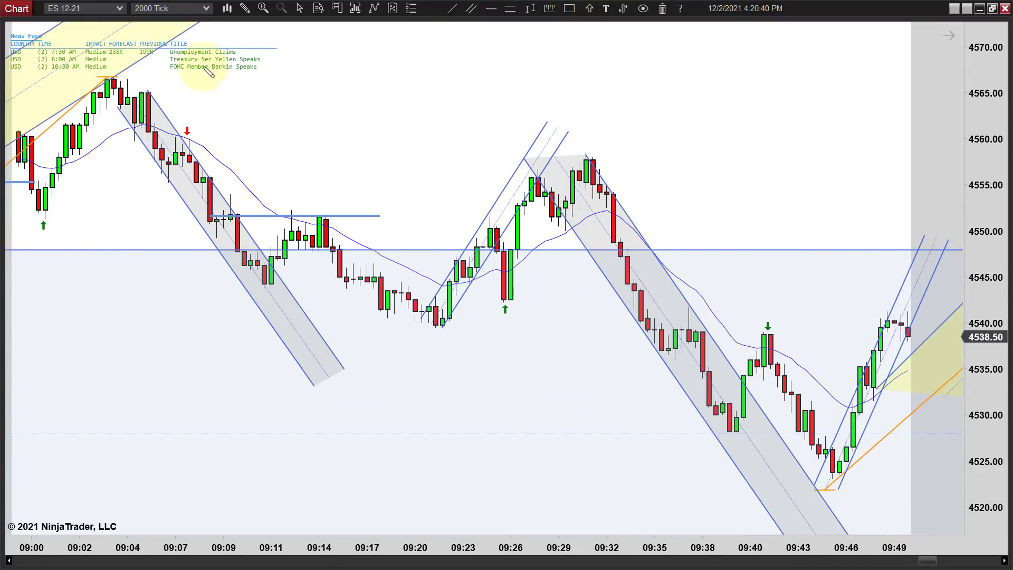
# - Draw a wider falling channel and adjust its anchors to run from the 09:05 high near 4565 to about 4535 near 09:26
pyautogui.click(112, 81)
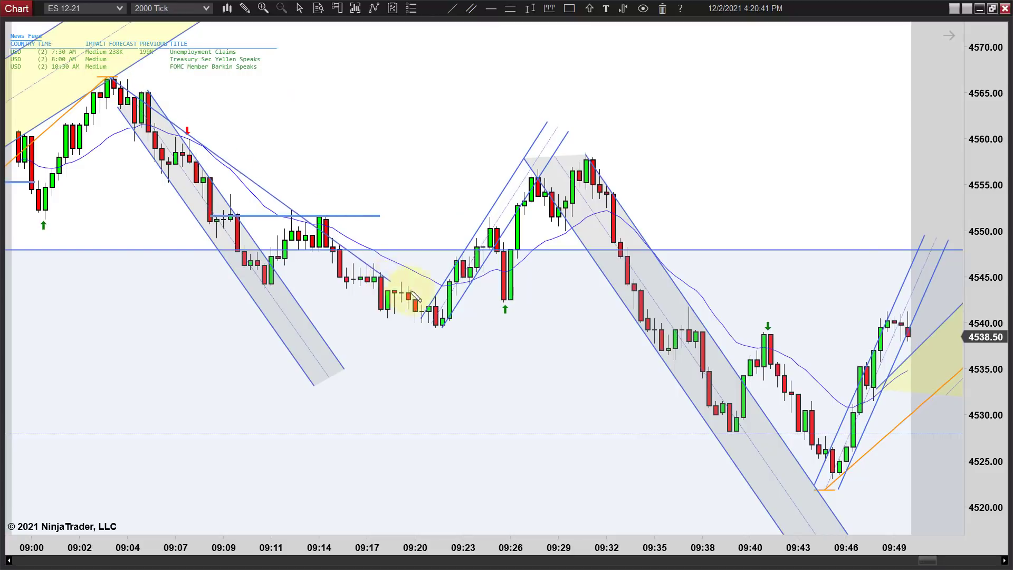
pyautogui.click(492, 330)
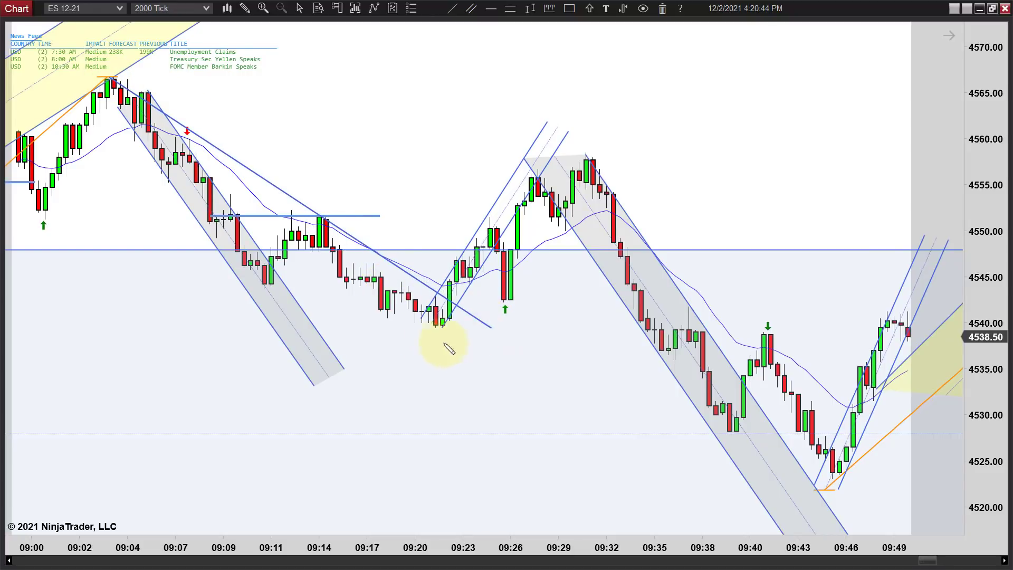
pyautogui.click(165, 111)
pyautogui.moveTo(164, 111); pyautogui.dragTo(161, 111)
pyautogui.moveTo(218, 147); pyautogui.dragTo(253, 157)
pyautogui.moveTo(527, 340); pyautogui.dragTo(521, 364)
pyautogui.moveTo(92, 166); pyautogui.dragTo(102, 165)
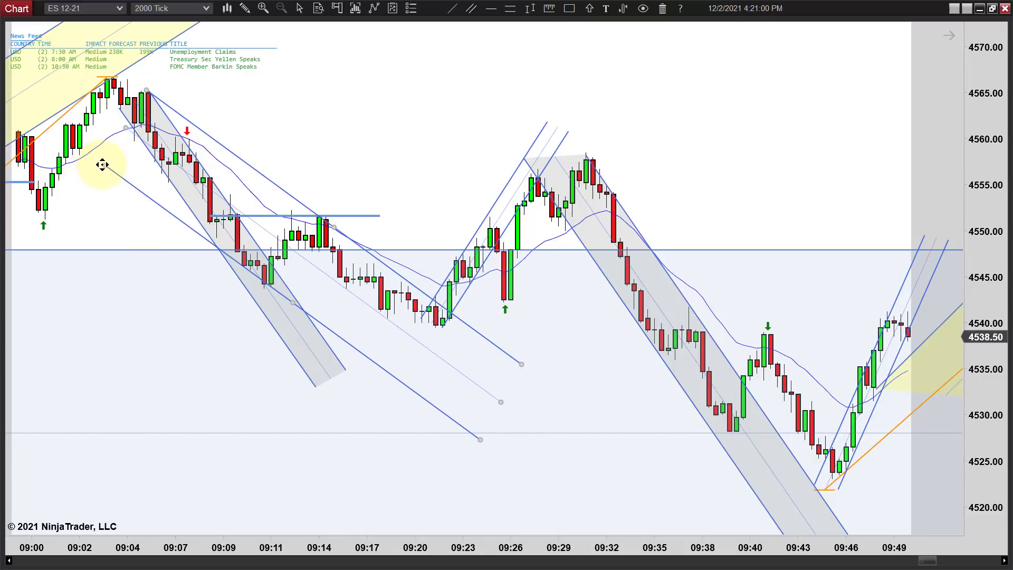
# - Fill the wider falling channel's area with yellow and apply the change
pyautogui.doubleClick(295, 201)
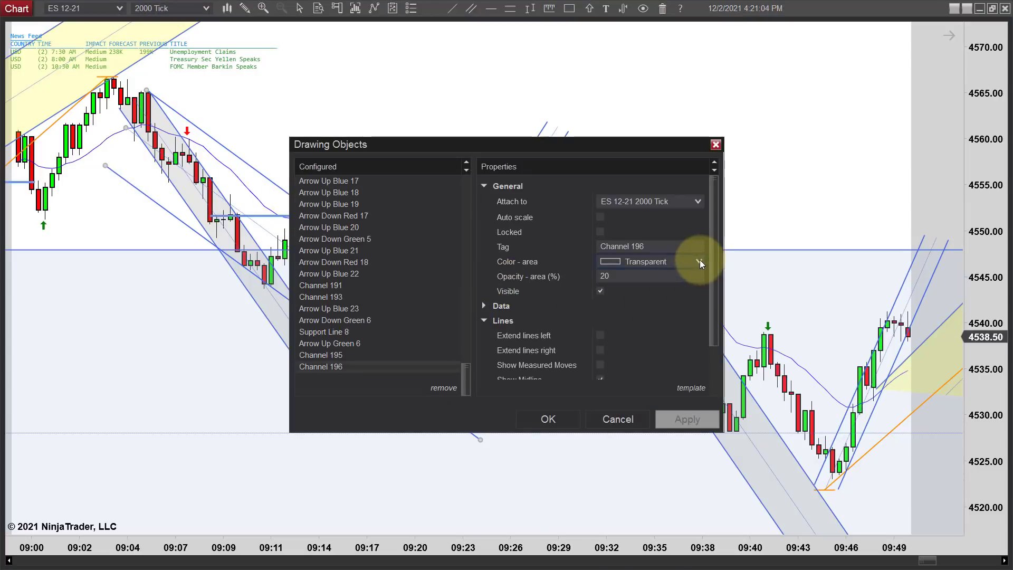
pyautogui.click(700, 259)
pyautogui.click(632, 320)
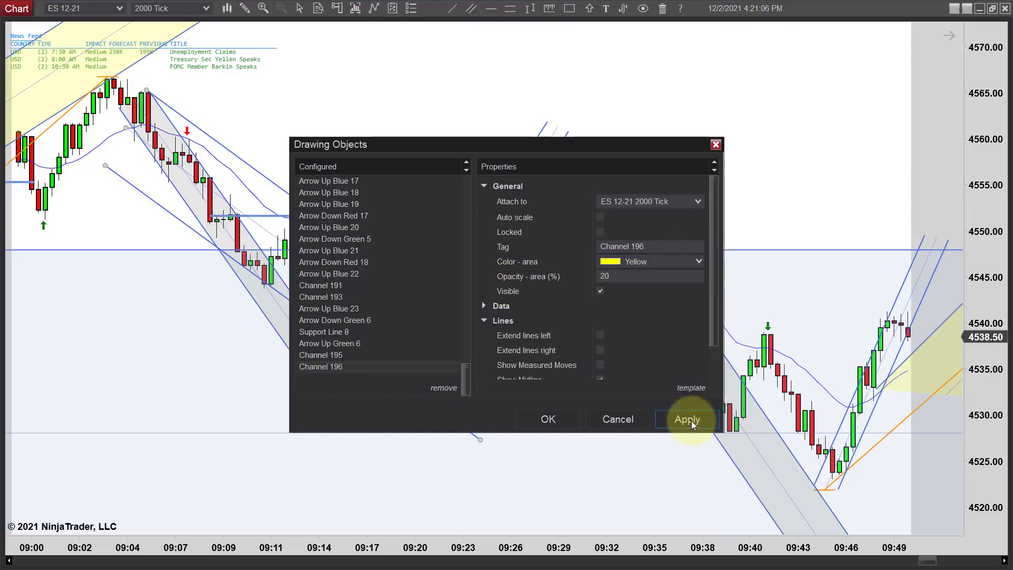
pyautogui.click(687, 419)
pyautogui.click(548, 419)
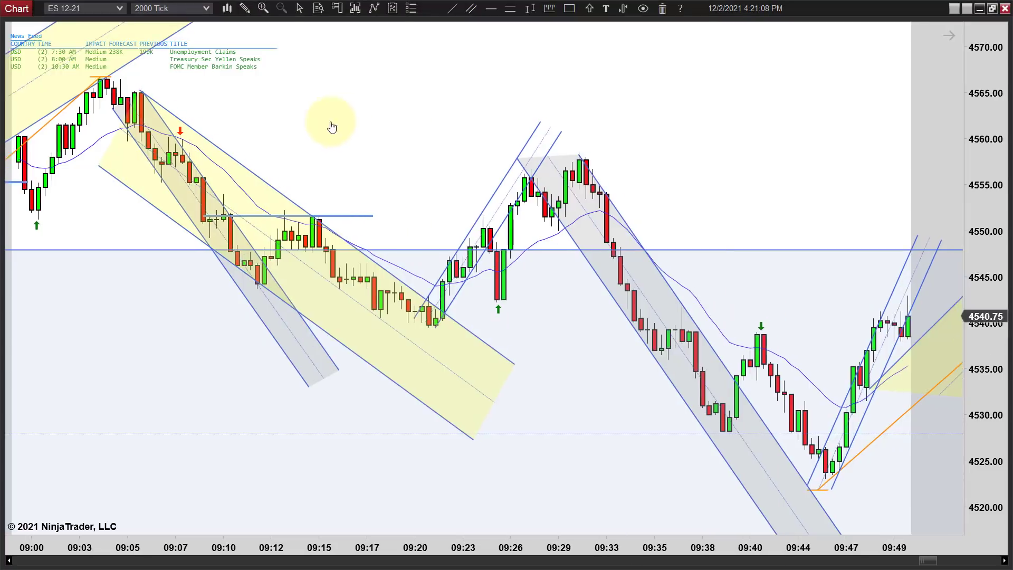
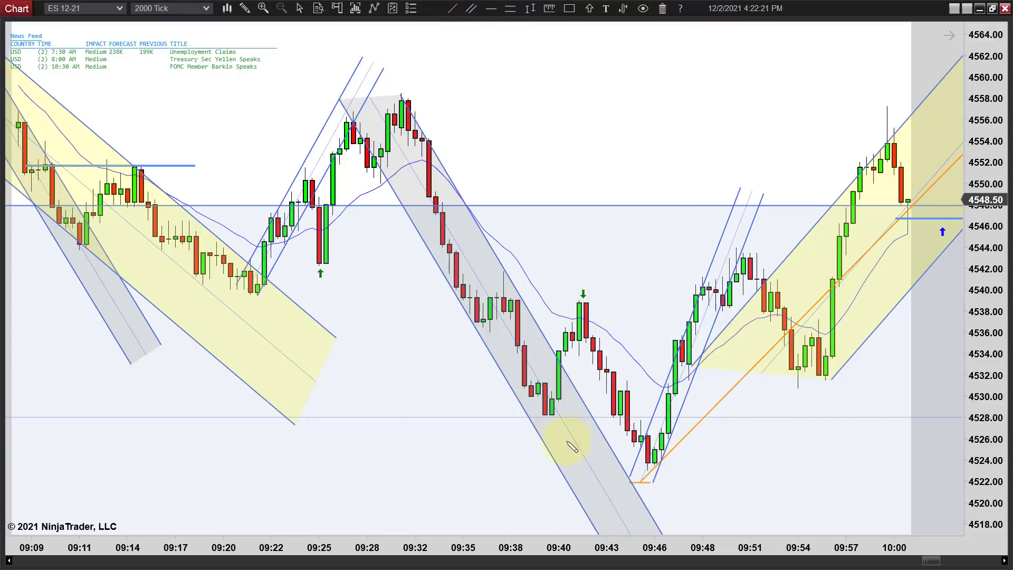
# - Draw a narrow rising channel from the low near 4528 at 09:40 through the bounce marked by the green down arrow
pyautogui.click(551, 414)
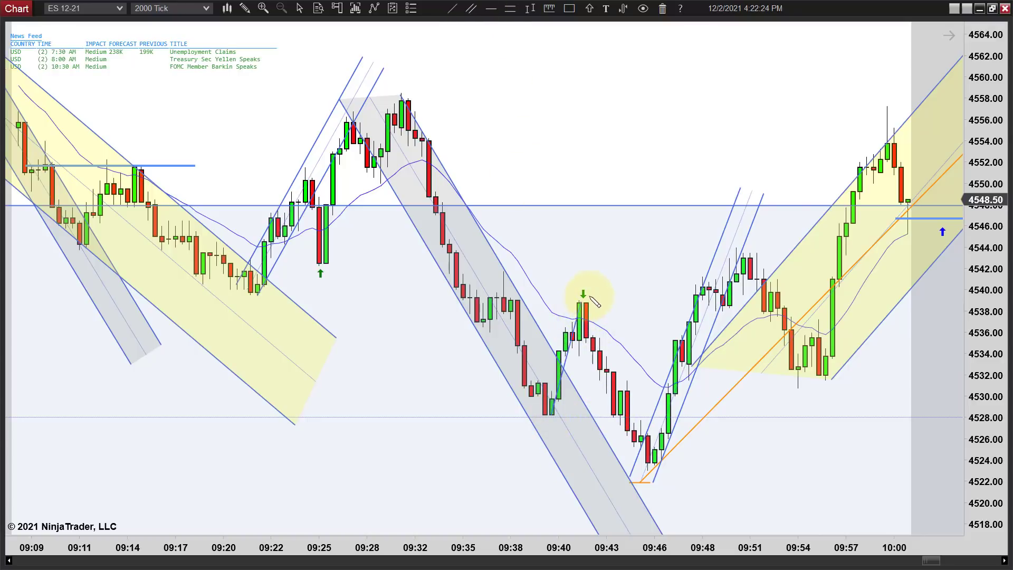
pyautogui.click(600, 258)
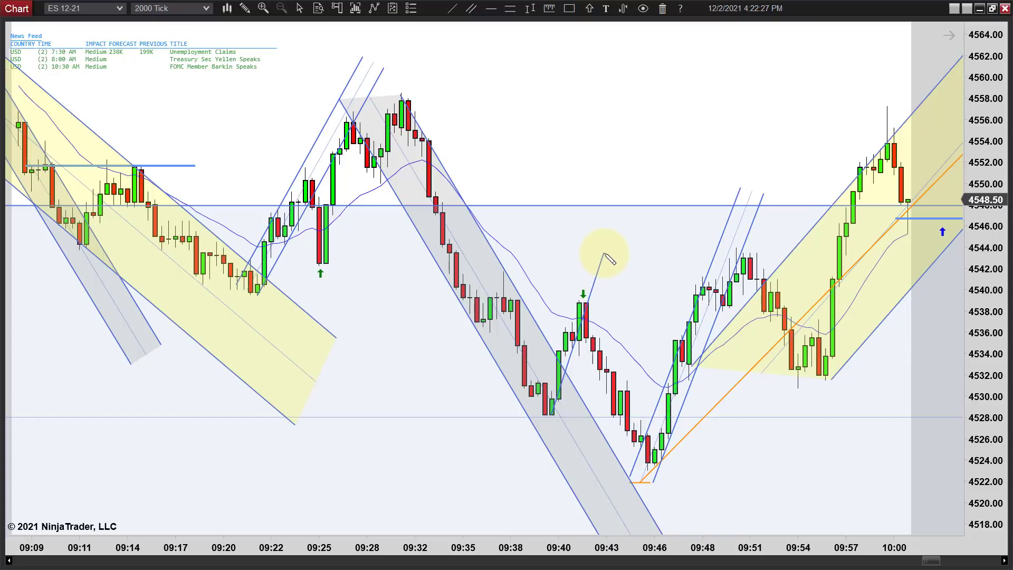
pyautogui.click(591, 250)
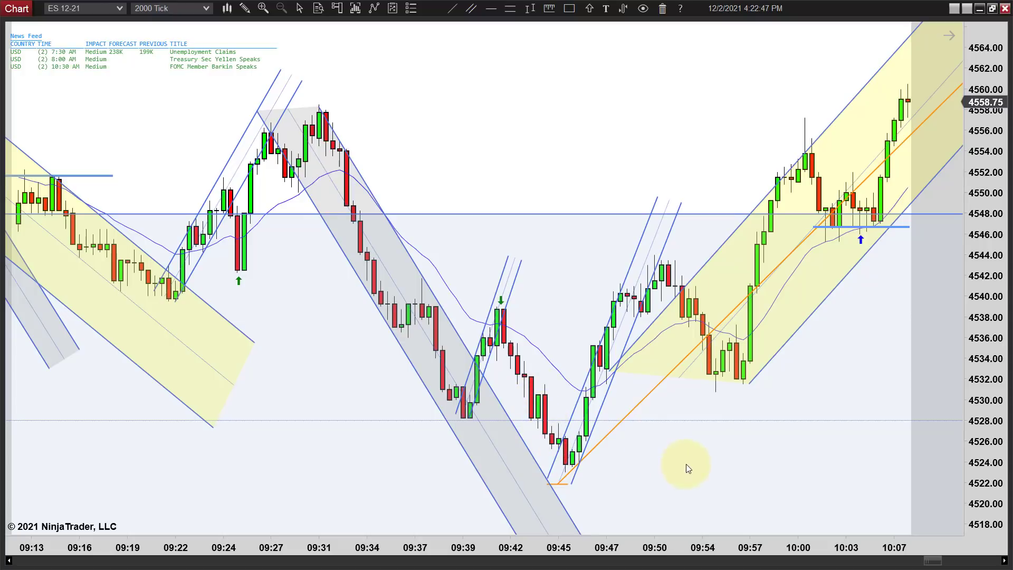
# - Widen the steep rising channel off the 09:45 low slightly by shifting its upper line outward
pyautogui.scroll(-3, 686, 464)
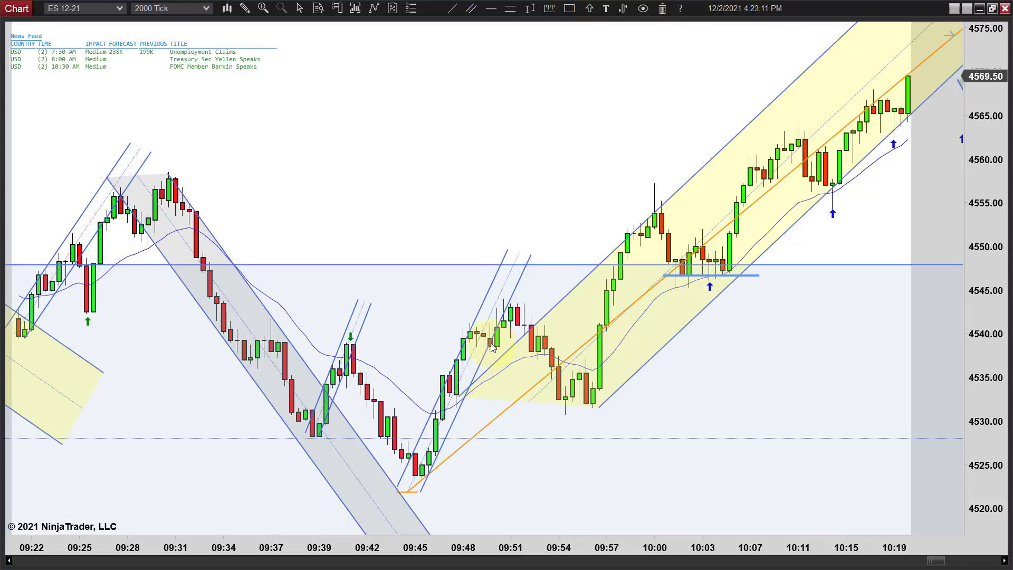
pyautogui.click(505, 252)
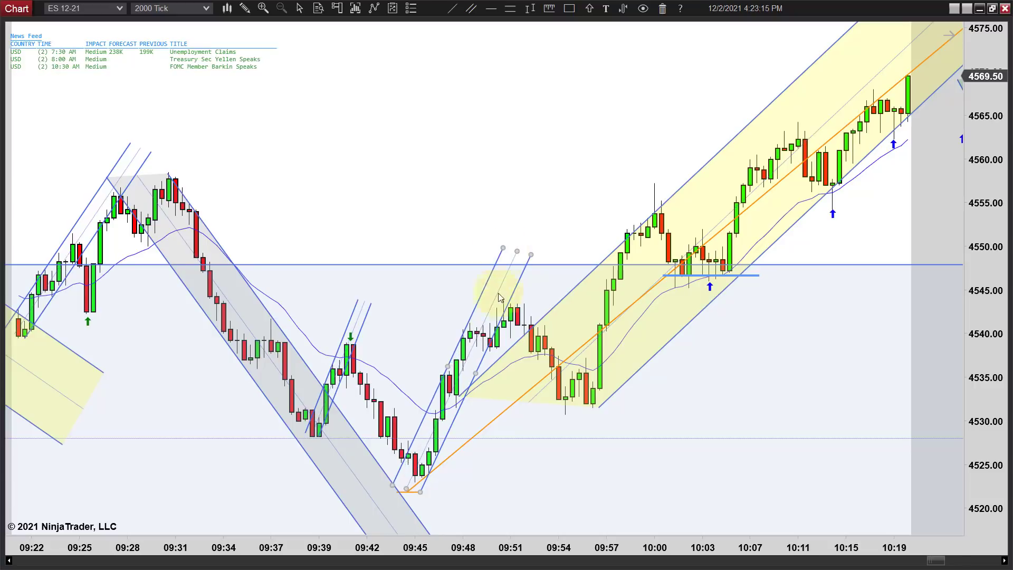
pyautogui.click(554, 468)
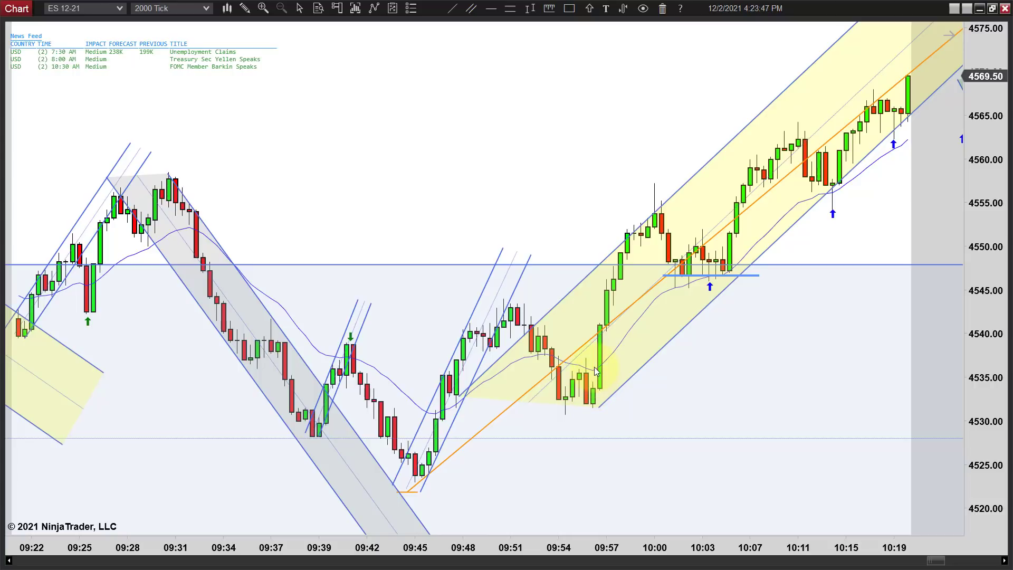
# - Examine the swings from the 09:03 high through the 09:45 low and the rally in the yellow channel to the 10:20 high
pyautogui.moveTo(565, 142); pyautogui.dragTo(404, 387)
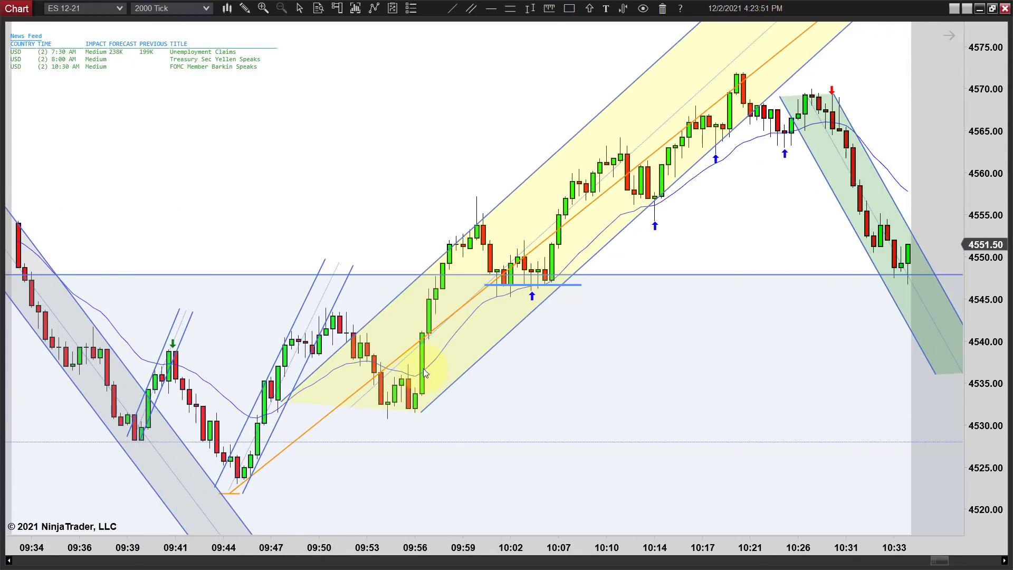
pyautogui.moveTo(375, 226); pyautogui.dragTo(515, 409)
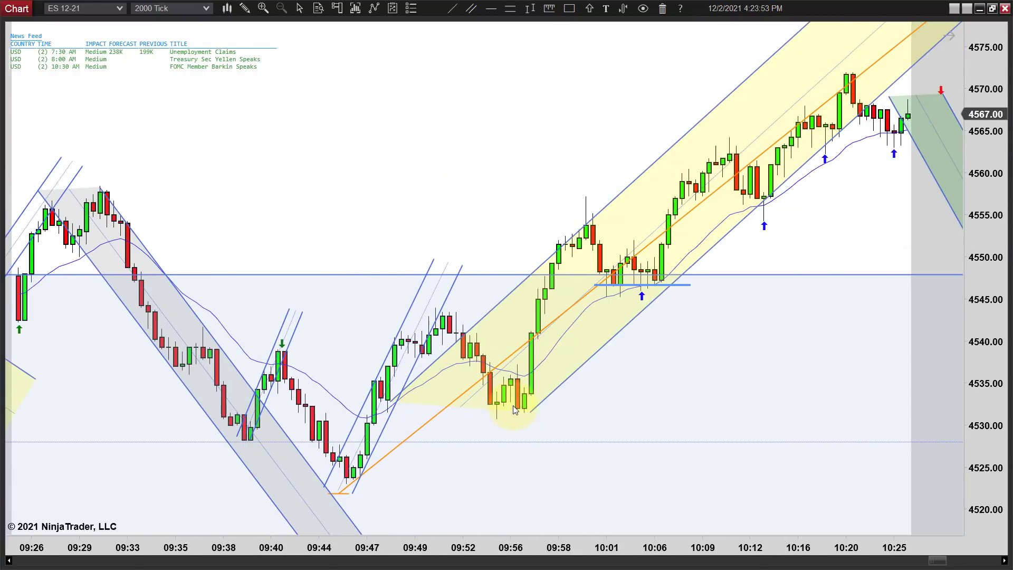
pyautogui.hscroll(-5, 515, 405)
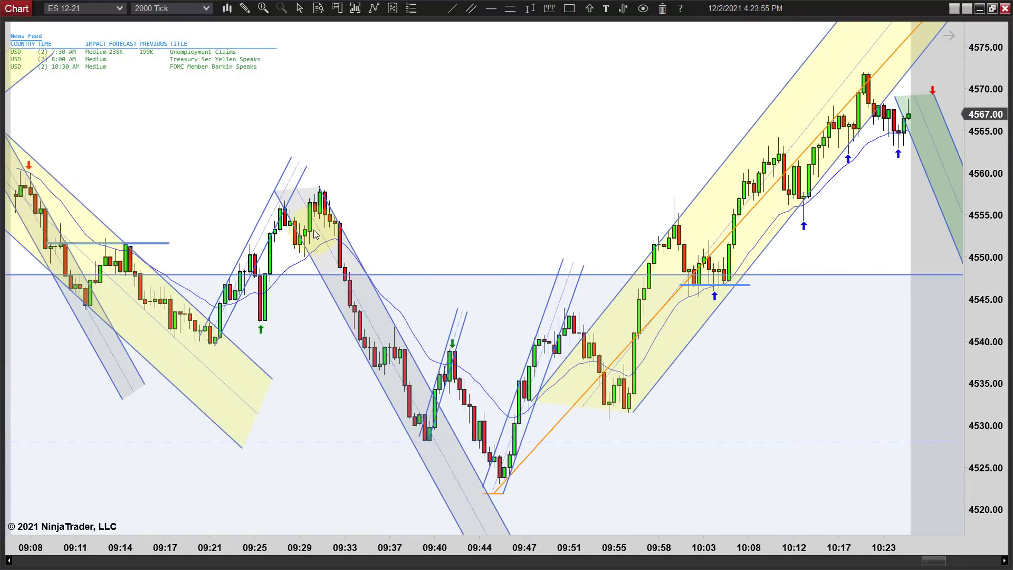
pyautogui.hscroll(-4, 334, 242)
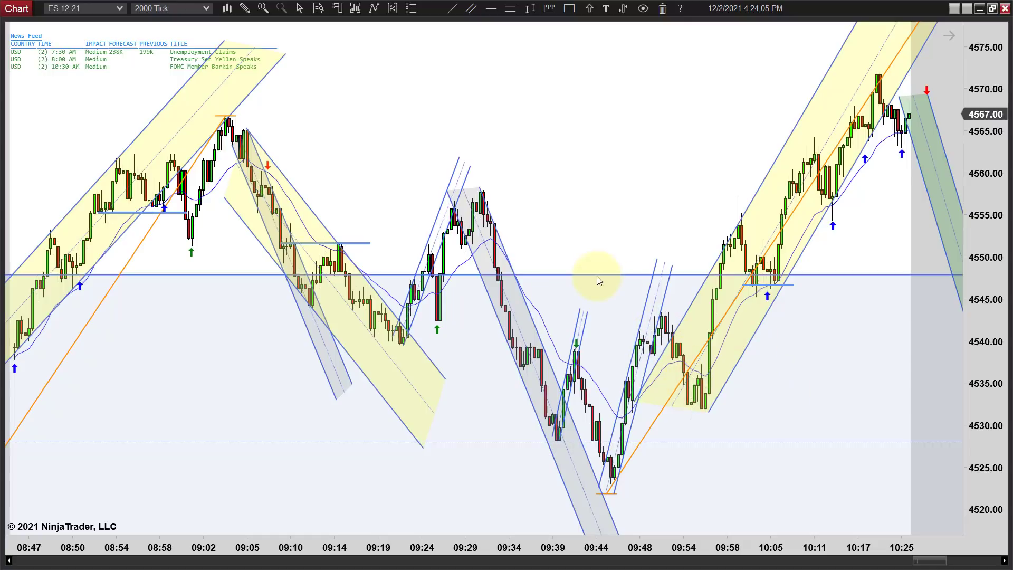
pyautogui.scroll(-10, 601, 185)
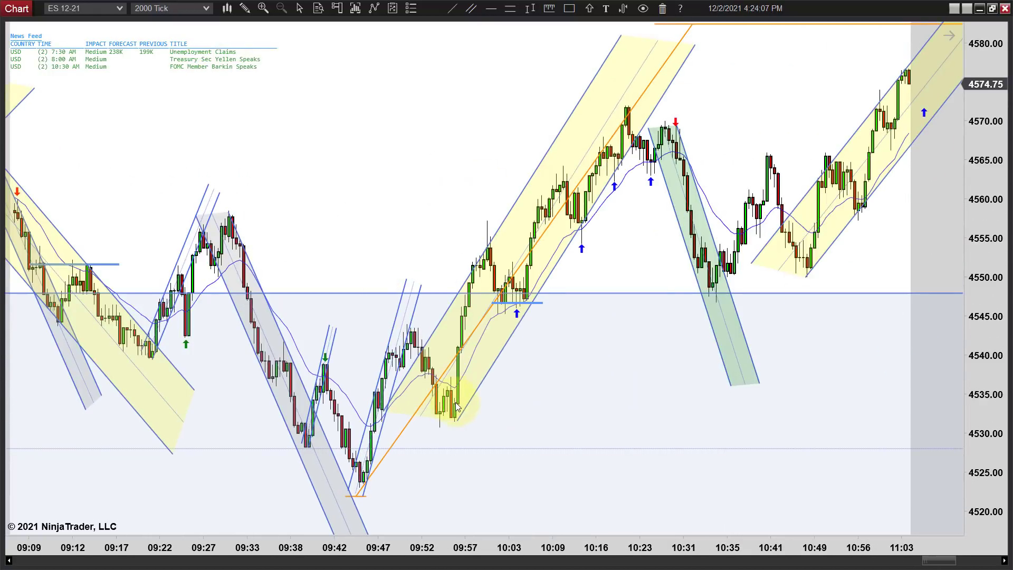
pyautogui.keyDown('ctrl'); pyautogui.scroll(2, 448, 407); pyautogui.keyUp('ctrl')
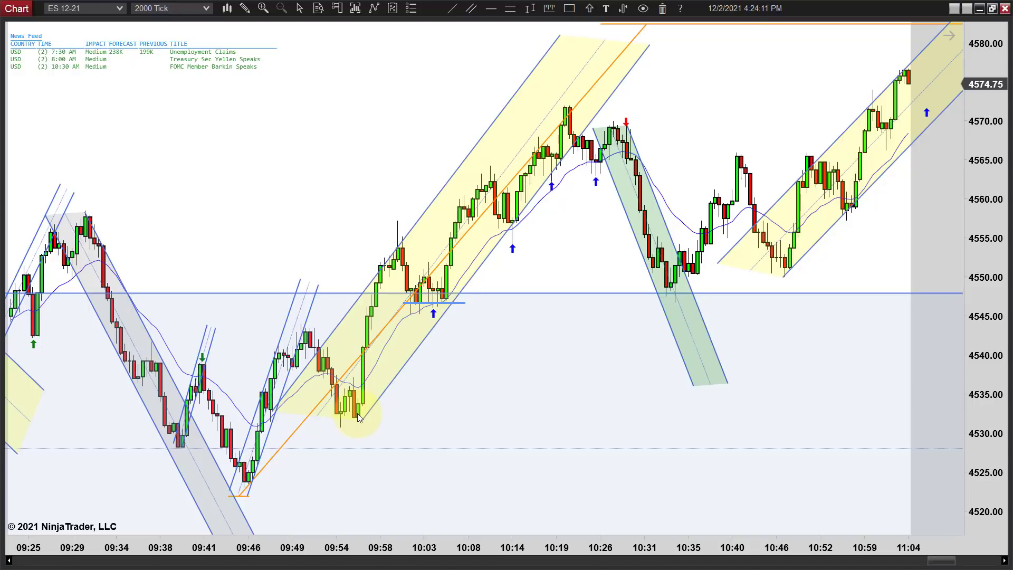
pyautogui.keyDown('ctrl'); pyautogui.scroll(1, 289, 311); pyautogui.keyUp('ctrl')
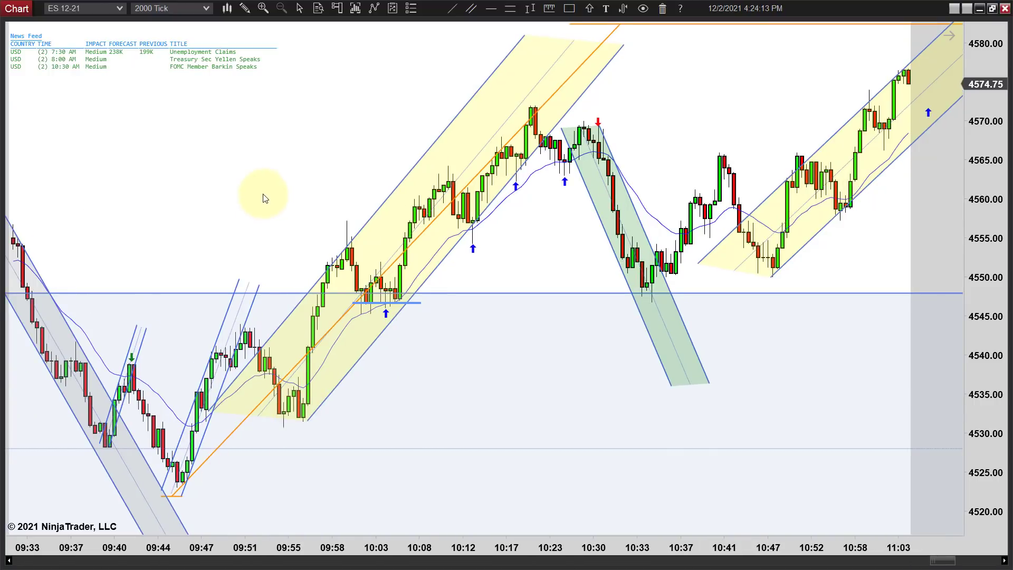
pyautogui.scroll(5, 420, 210)
pyautogui.keyDown('ctrl'); pyautogui.scroll(1, 425, 211); pyautogui.keyUp('ctrl')
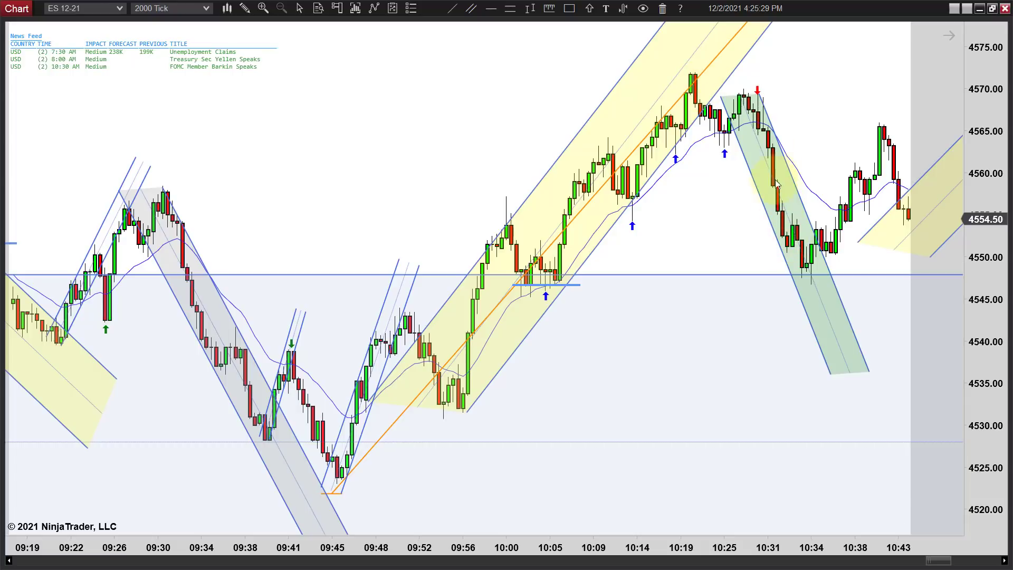
# - Steepen the green falling channel from the 10:30 high so its main line ends near 4536 at about 10:36
pyautogui.moveTo(736, 212); pyautogui.dragTo(618, 132)
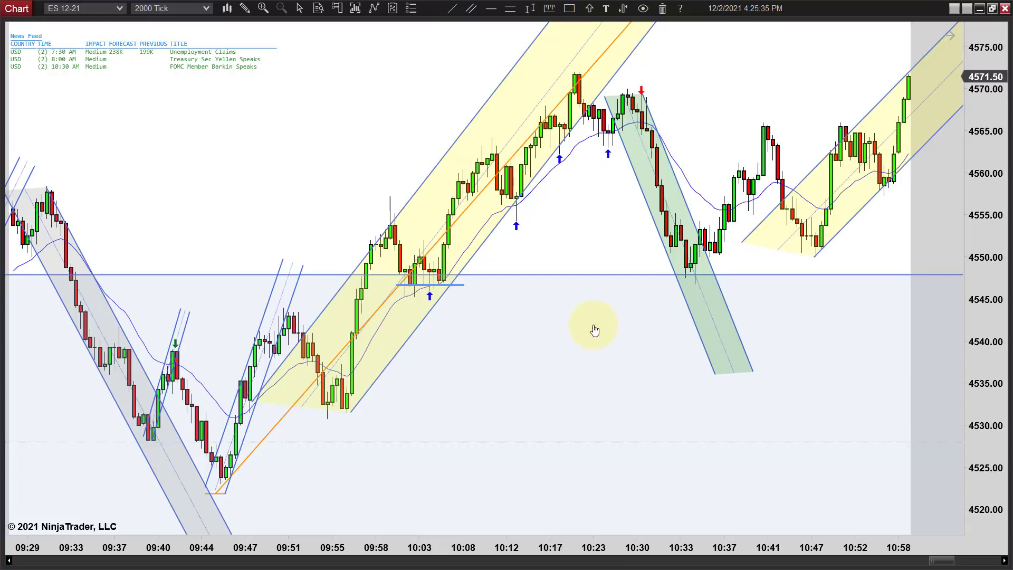
pyautogui.moveTo(601, 330); pyautogui.dragTo(558, 326)
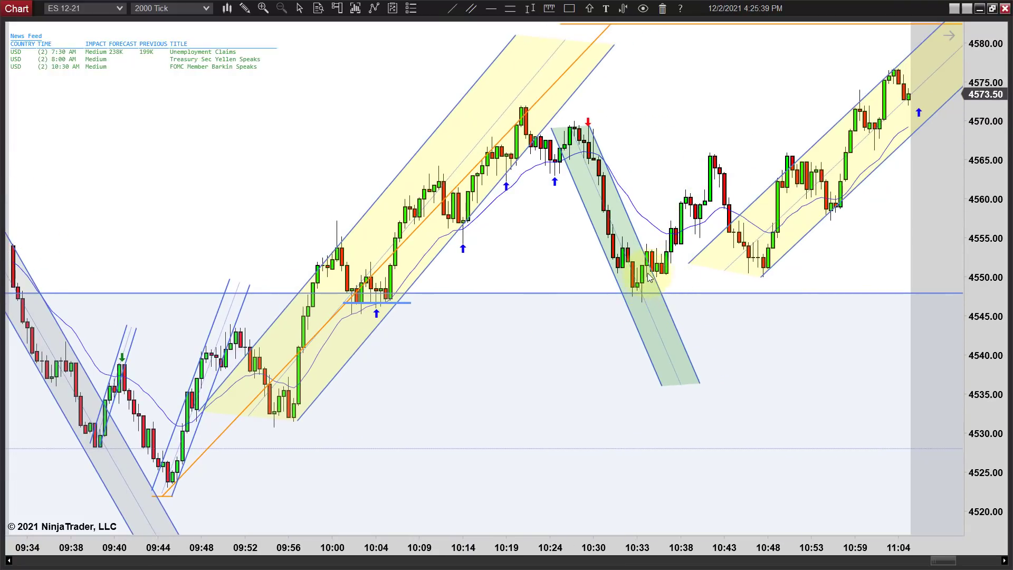
pyautogui.click(694, 379)
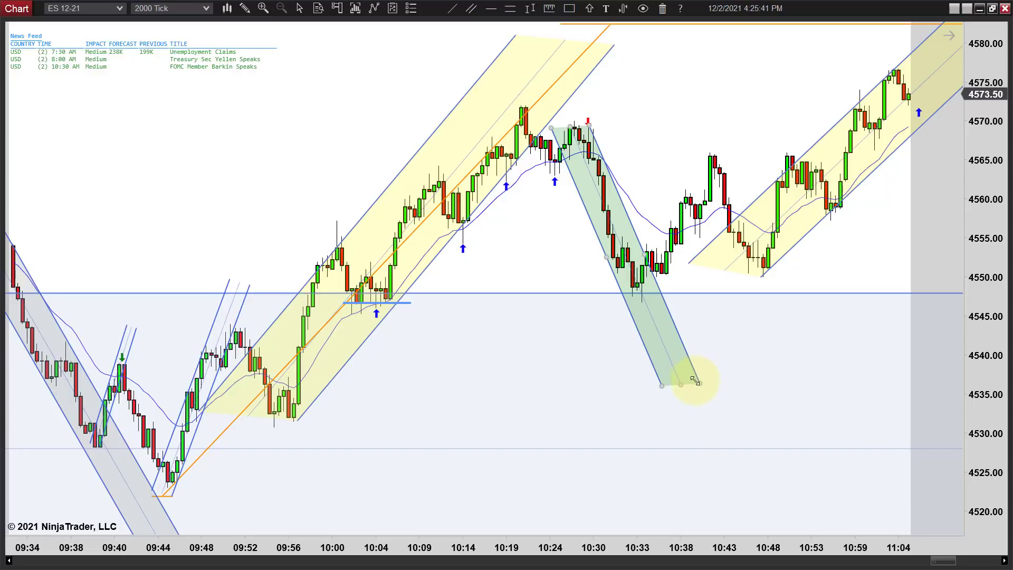
pyautogui.moveTo(699, 384); pyautogui.dragTo(664, 386)
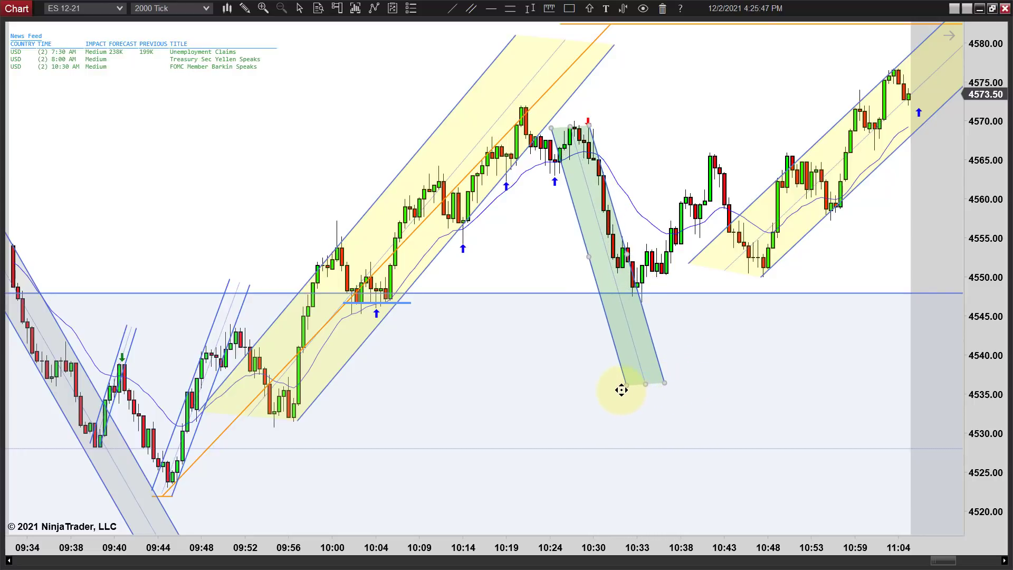
# - Narrow the green falling channel from the 10:30 high by shifting its lower line toward the main line
pyautogui.moveTo(626, 387); pyautogui.dragTo(650, 387)
pyautogui.click(762, 395)
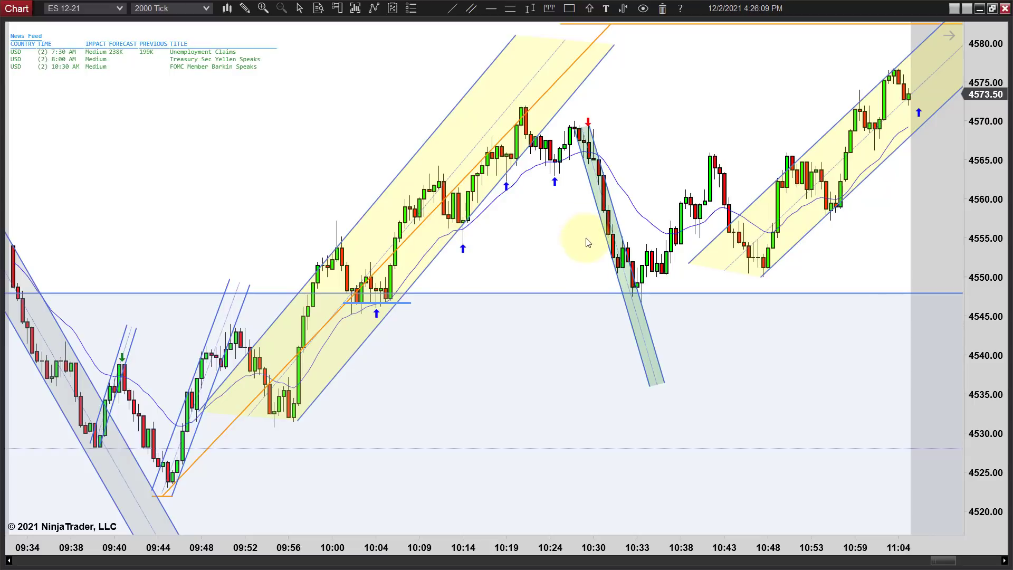
# - Place a green up arrow under the low near 4568 at about 12:51, at the base of the steep yellow channel
pyautogui.scroll(-2, 438, 288)
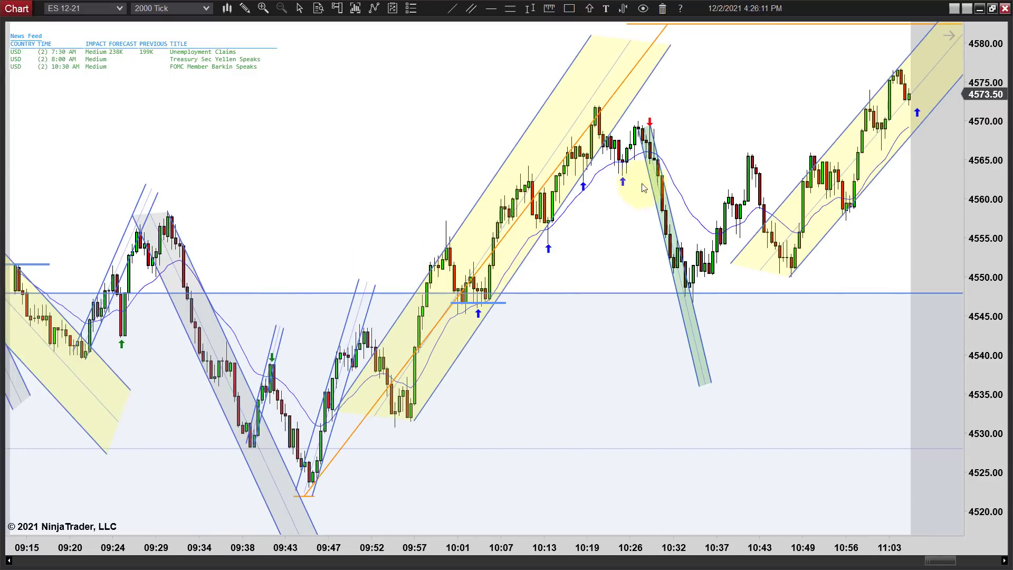
pyautogui.moveTo(753, 97); pyautogui.dragTo(626, 111)
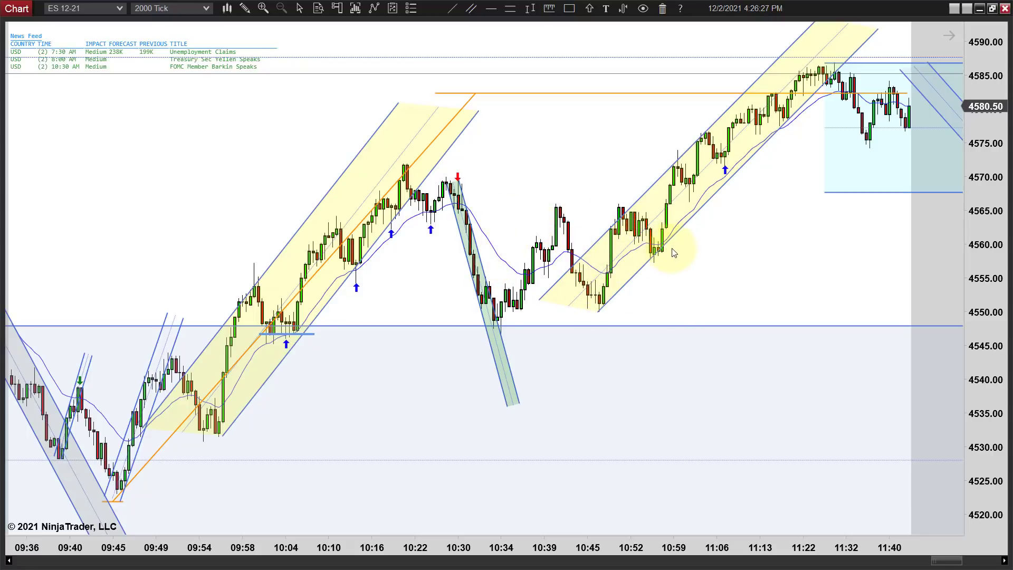
pyautogui.scroll(-5, 719, 290)
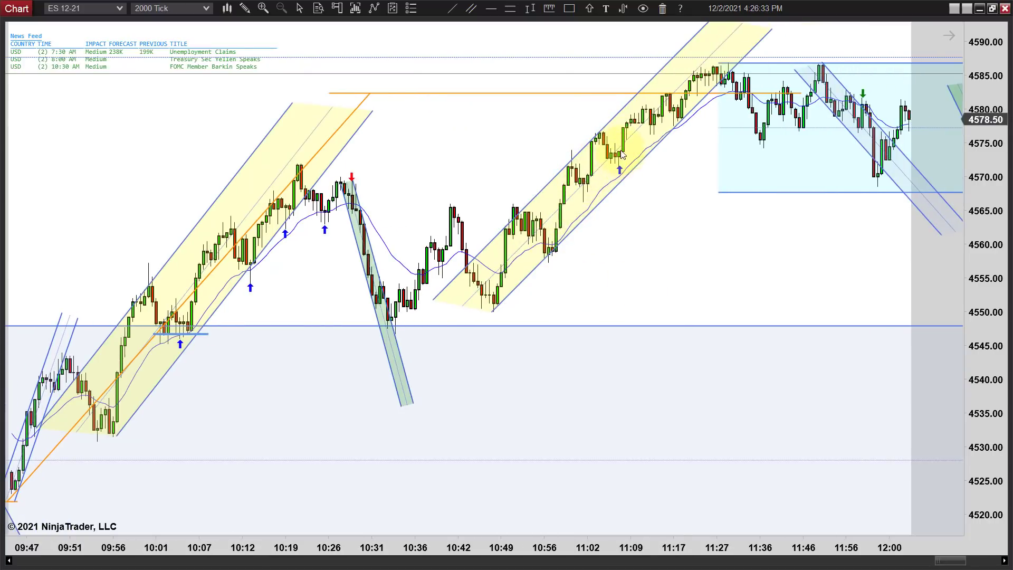
pyautogui.scroll(-4, 594, 257)
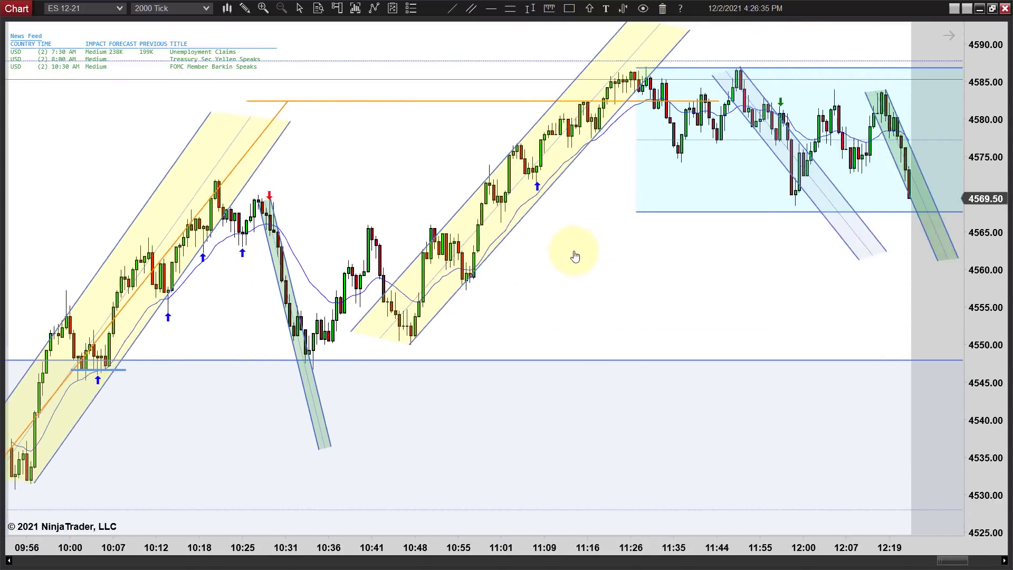
pyautogui.scroll(-3, 594, 257)
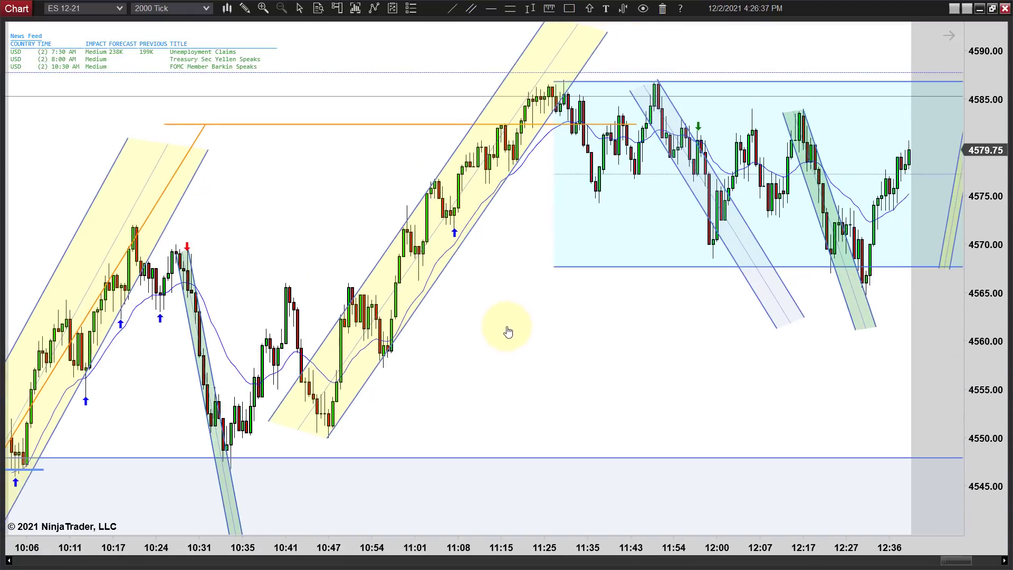
pyautogui.scroll(-1, 528, 331)
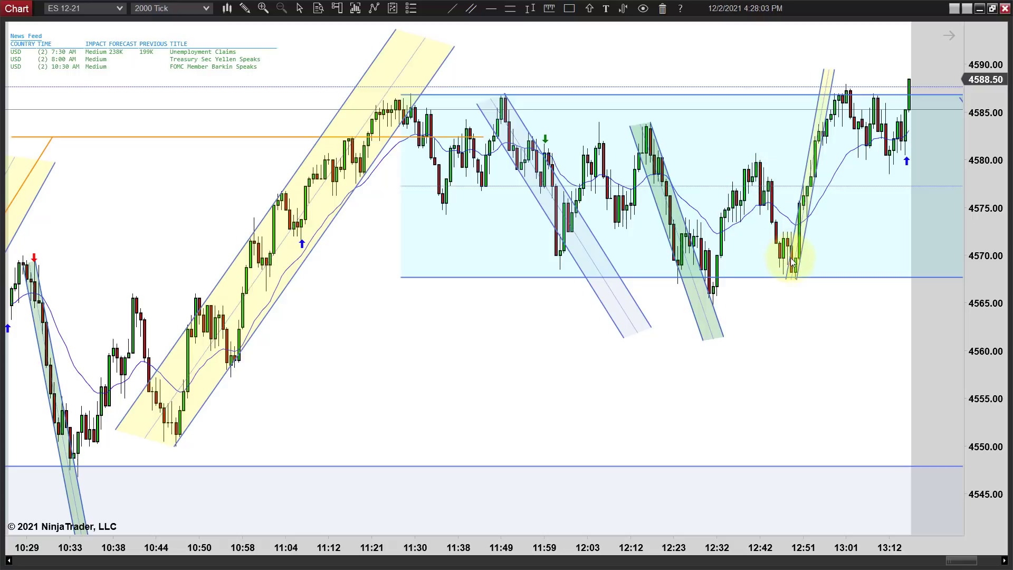
pyautogui.moveTo(821, 316); pyautogui.dragTo(753, 344)
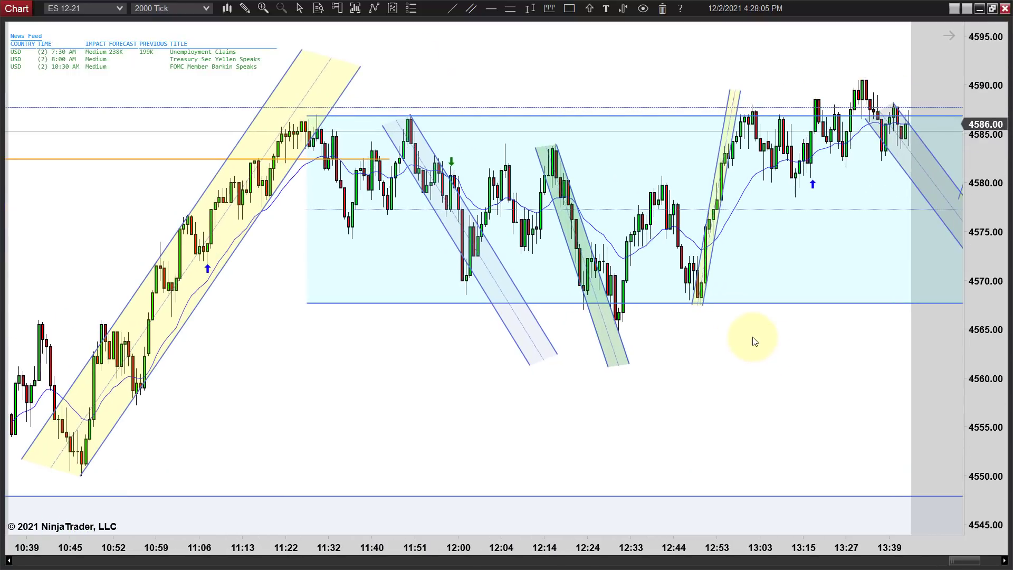
pyautogui.scroll(4, 753, 338)
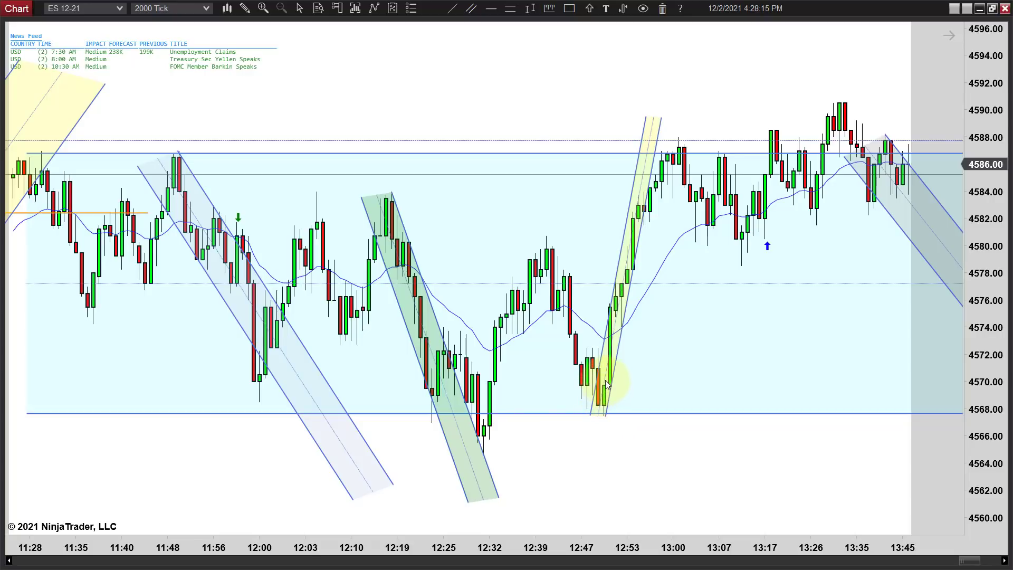
pyautogui.click(623, 8)
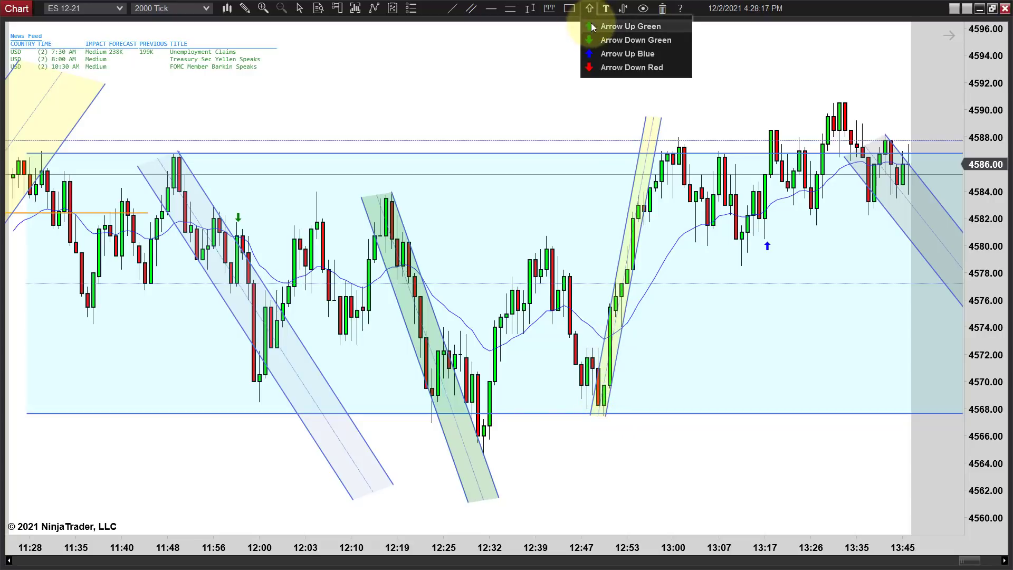
pyautogui.click(654, 18)
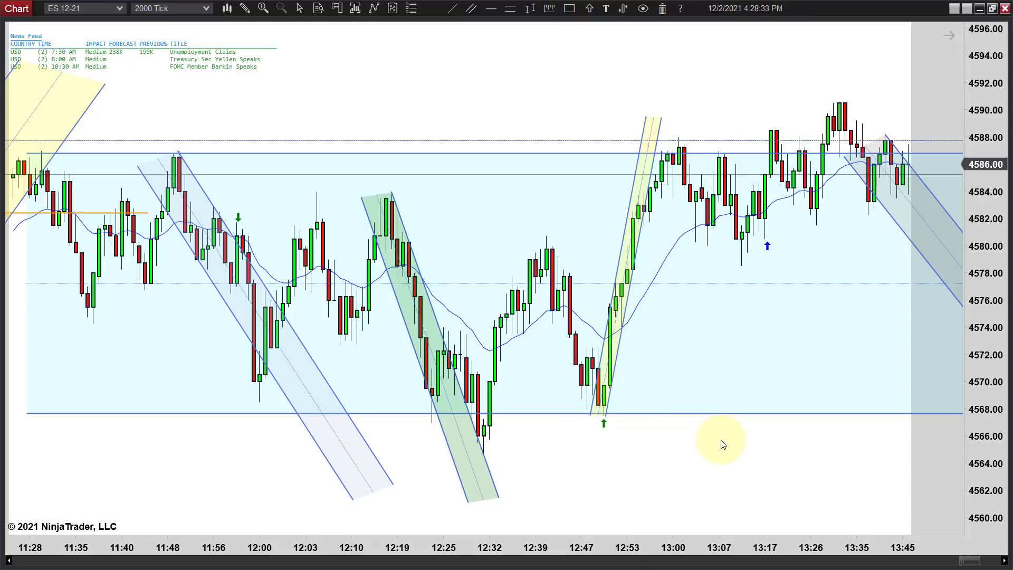
# - Replace the blue up arrow under the 14:05 pullback with a green up arrow
pyautogui.scroll(-3, 708, 446)
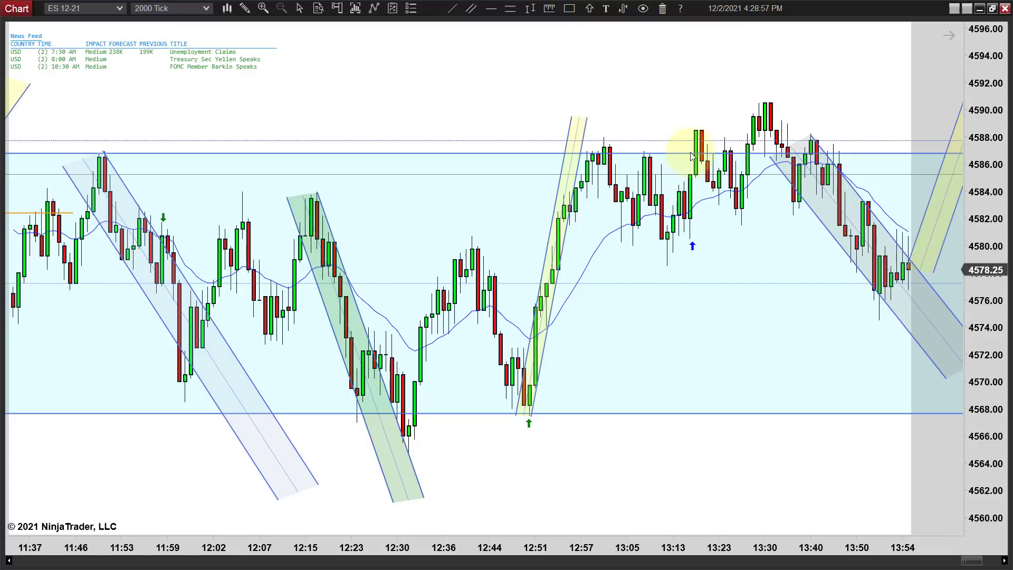
pyautogui.moveTo(765, 446); pyautogui.dragTo(480, 425)
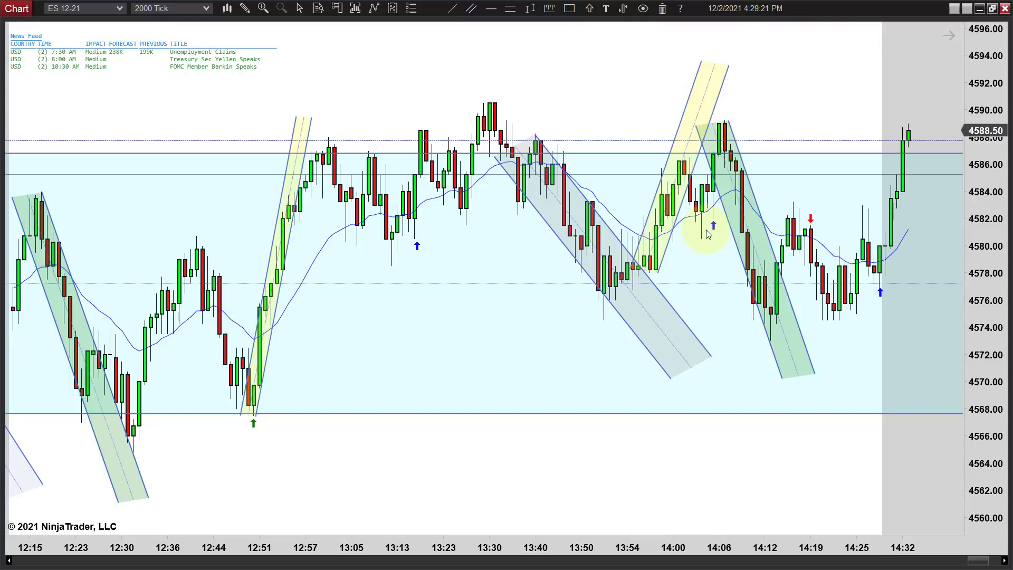
pyautogui.press('Delete')
pyautogui.click(588, 10)
pyautogui.click(606, 55)
pyautogui.click(722, 165)
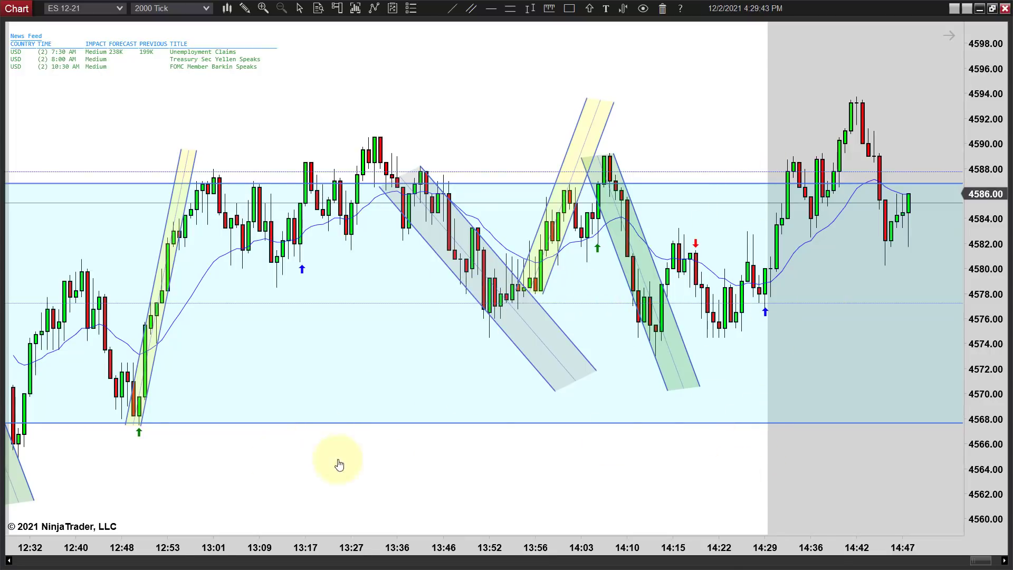
# - Raise the lower edge of the light-blue range box to about 4575 and move its starting edge to about 11:38
pyautogui.scroll(10, 452, 538)
pyautogui.scroll(-4, 528, 504)
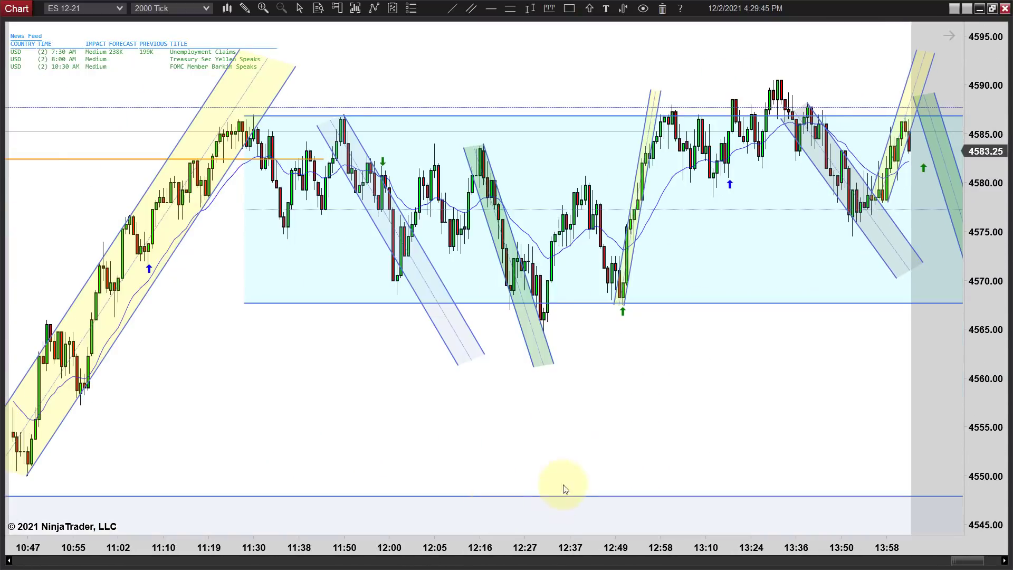
pyautogui.scroll(-6, 622, 414)
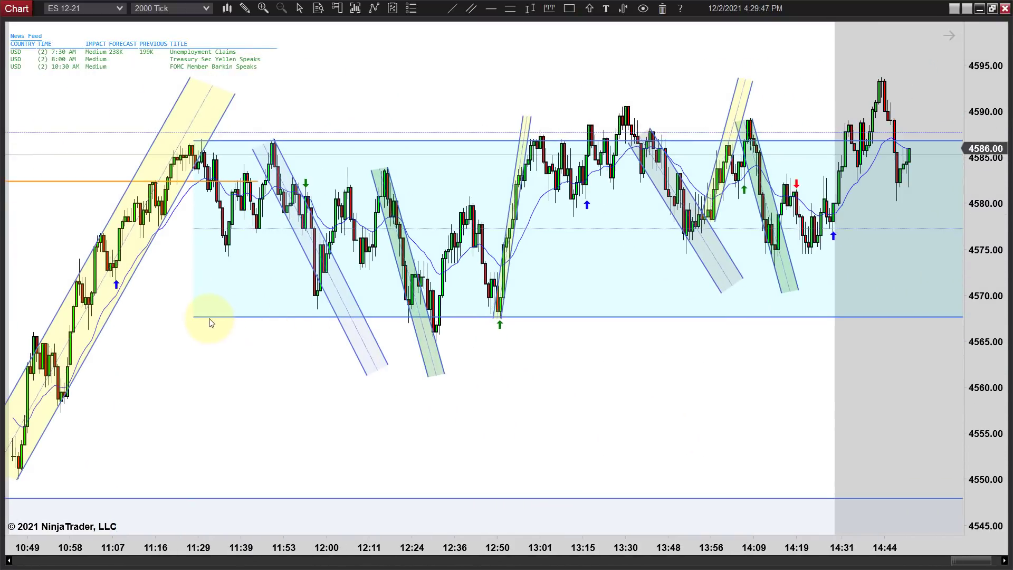
pyautogui.scroll(-3, 187, 369)
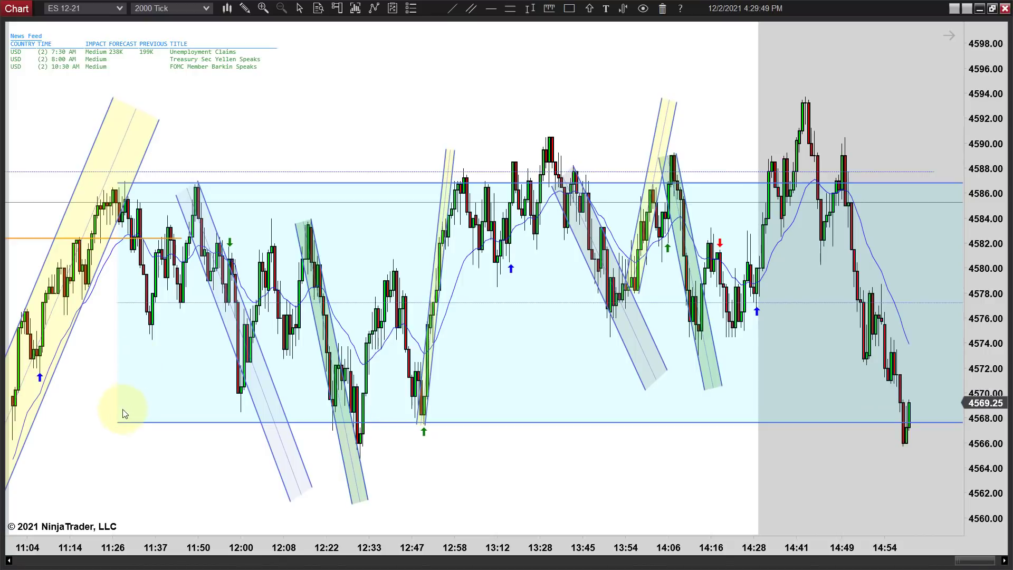
pyautogui.moveTo(119, 421); pyautogui.dragTo(161, 321)
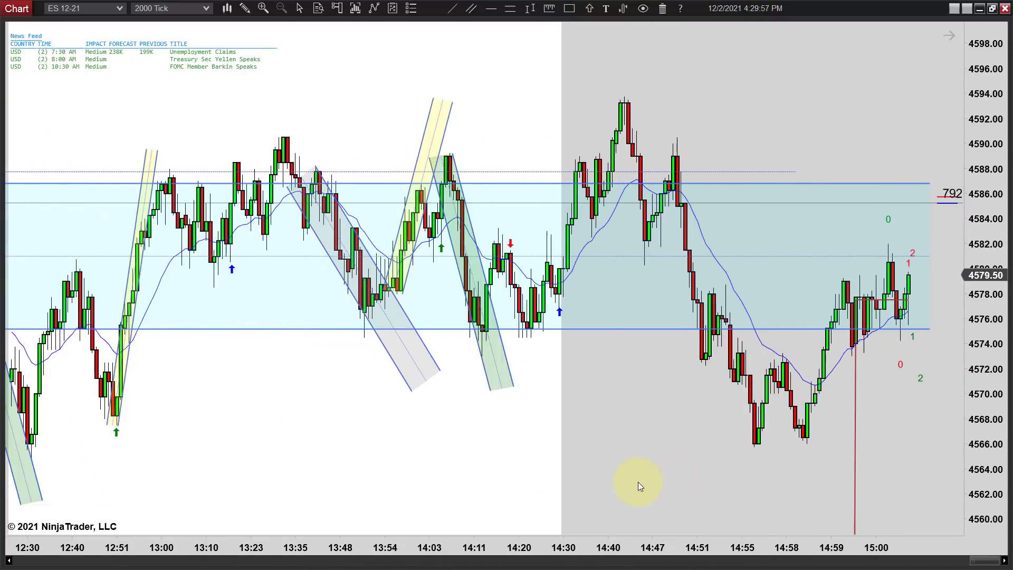
# - Place a green up arrow under the low near 4573 at about 14:13, inside the green falling channel
pyautogui.scroll(5, 478, 480)
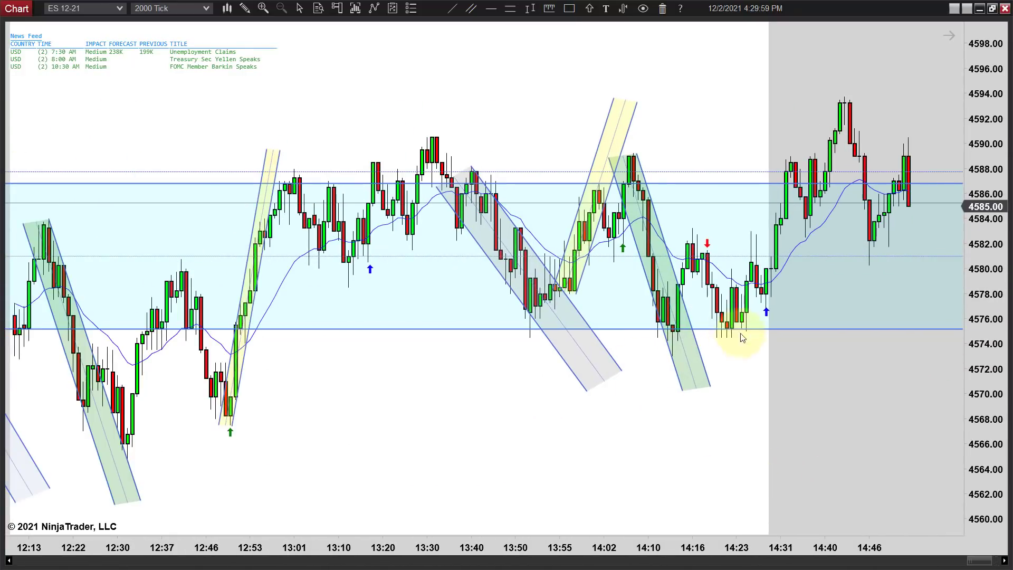
pyautogui.scroll(-3, 718, 311)
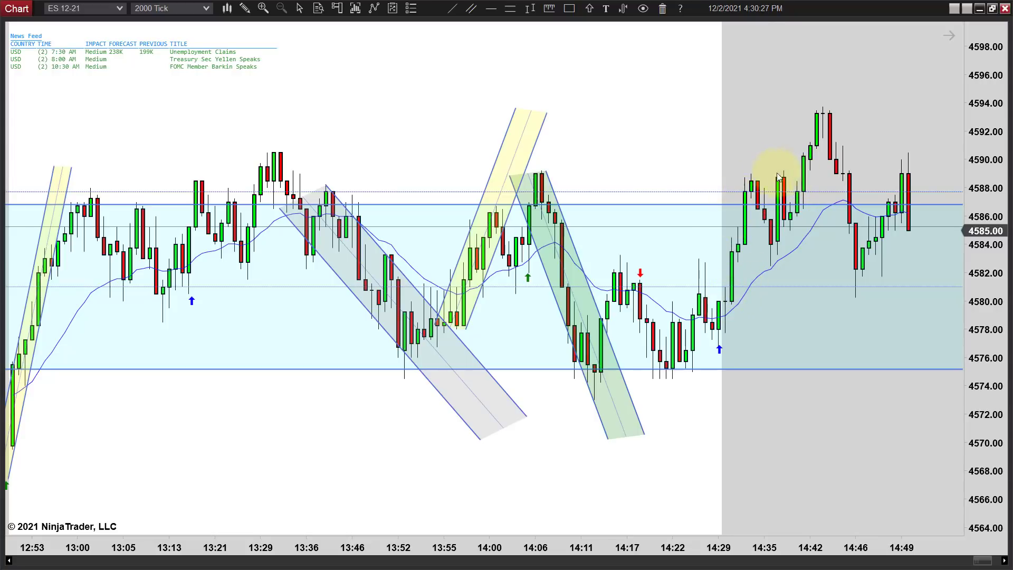
pyautogui.scroll(-2, 686, 359)
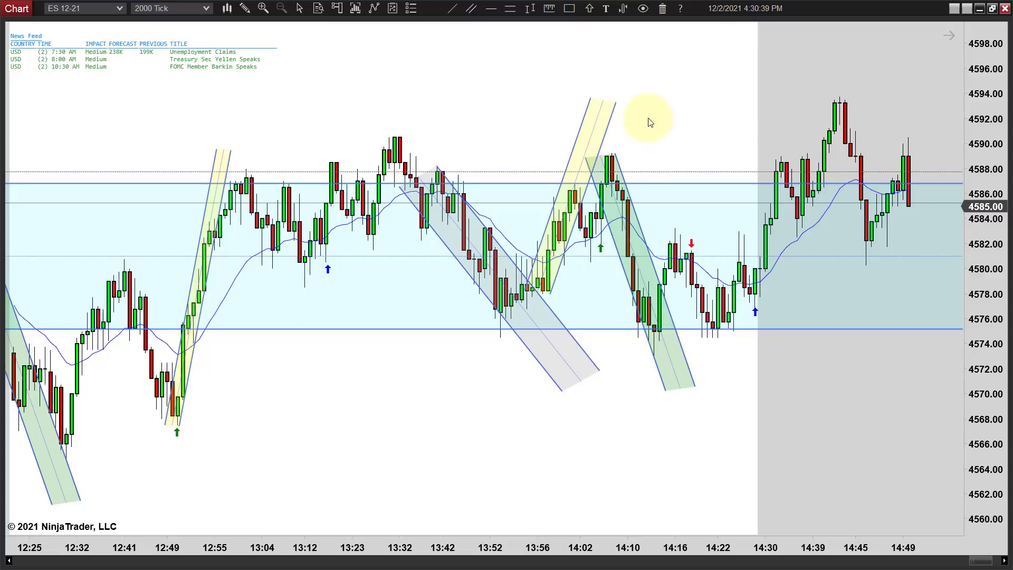
pyautogui.click(589, 8)
pyautogui.click(587, 27)
pyautogui.scroll(-4, 421, 372)
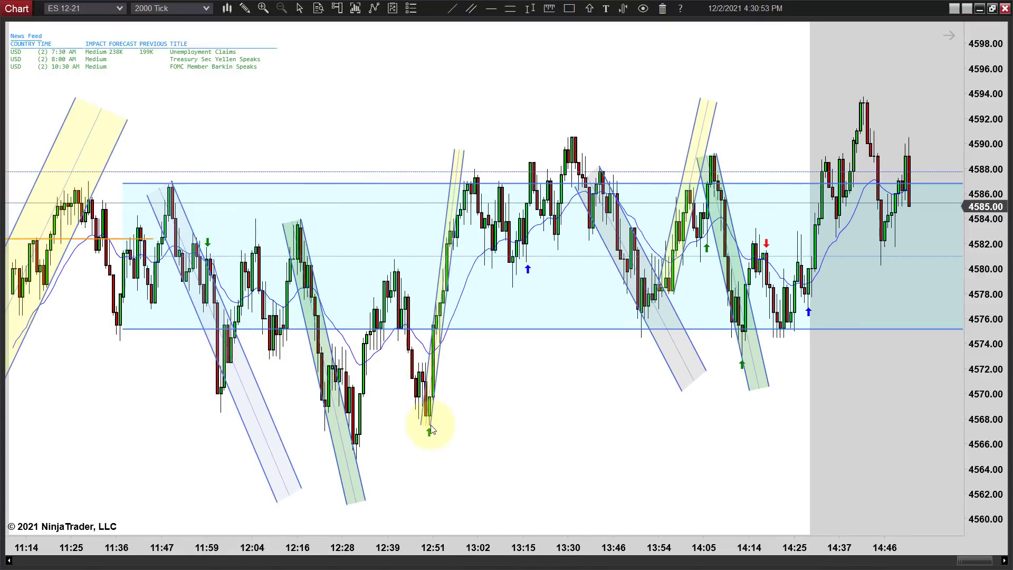
# - Measure the decline from the high near 4558 at about 09:31 to the 09:45 low level with the ruler, and remove the measurement
pyautogui.scroll(-3, 530, 422)
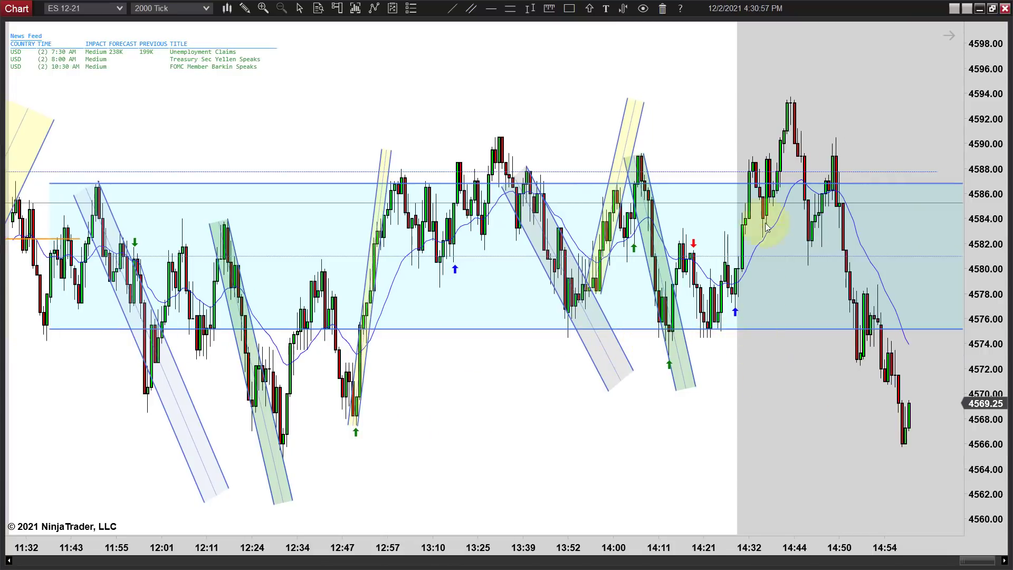
pyautogui.scroll(3, 703, 387)
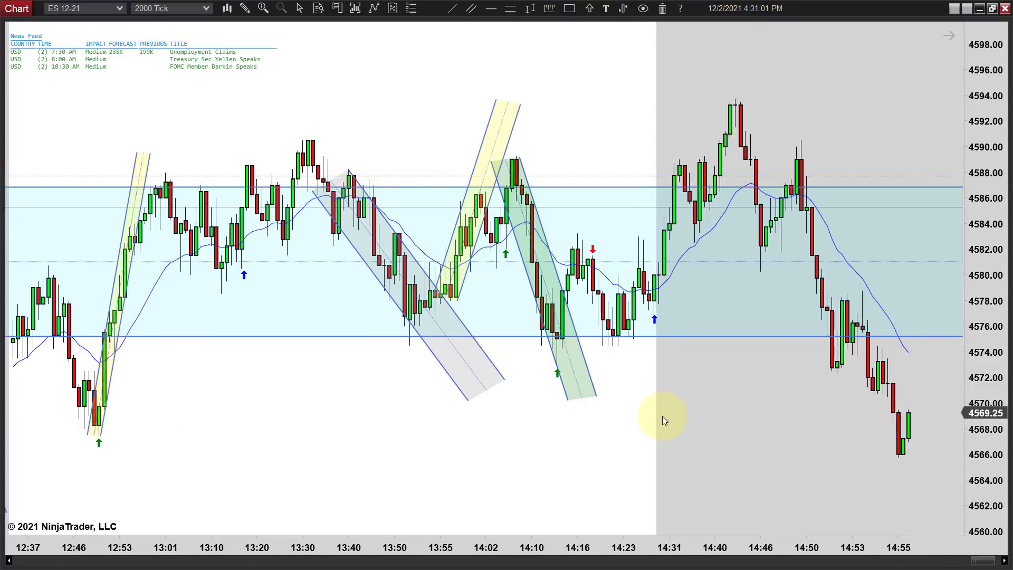
pyautogui.scroll(-4, 660, 414)
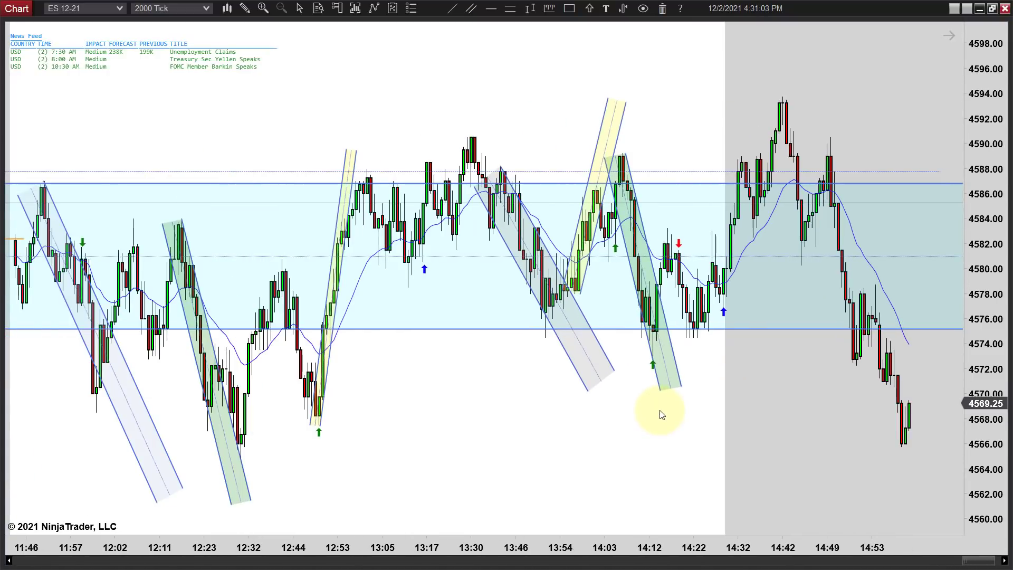
pyautogui.scroll(-5, 665, 414)
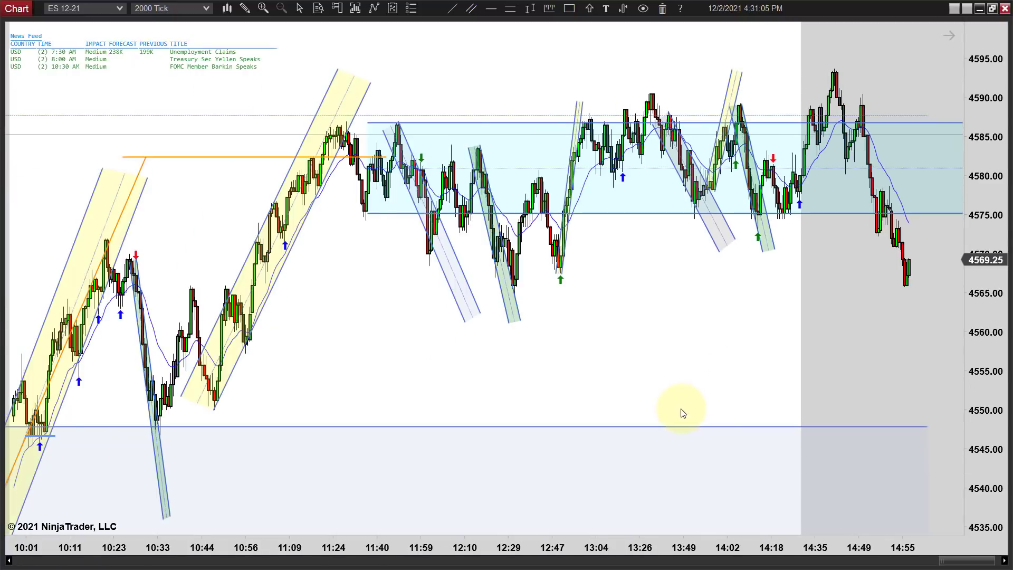
pyautogui.scroll(-6, 682, 413)
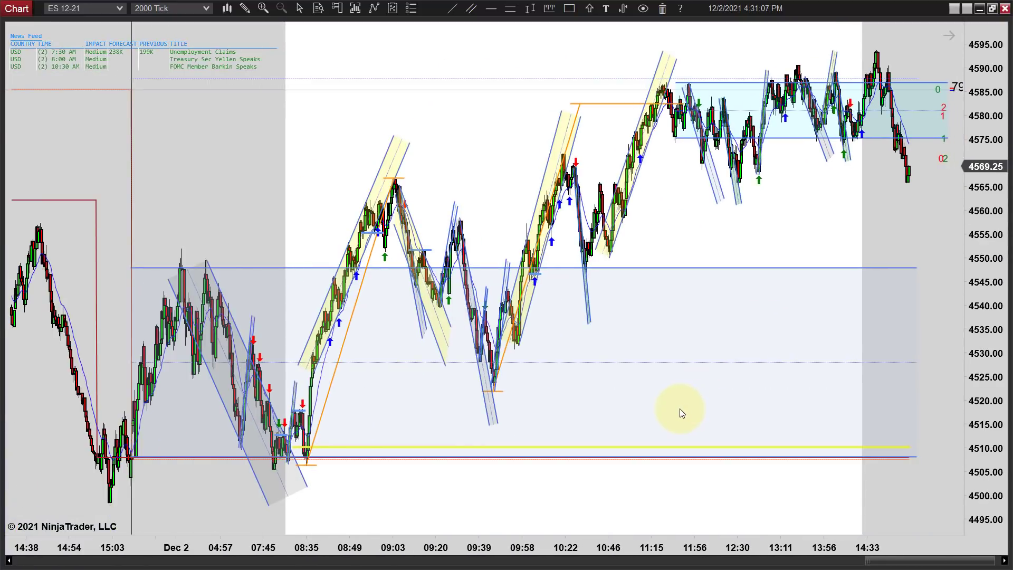
pyautogui.moveTo(796, 227); pyautogui.dragTo(715, 227)
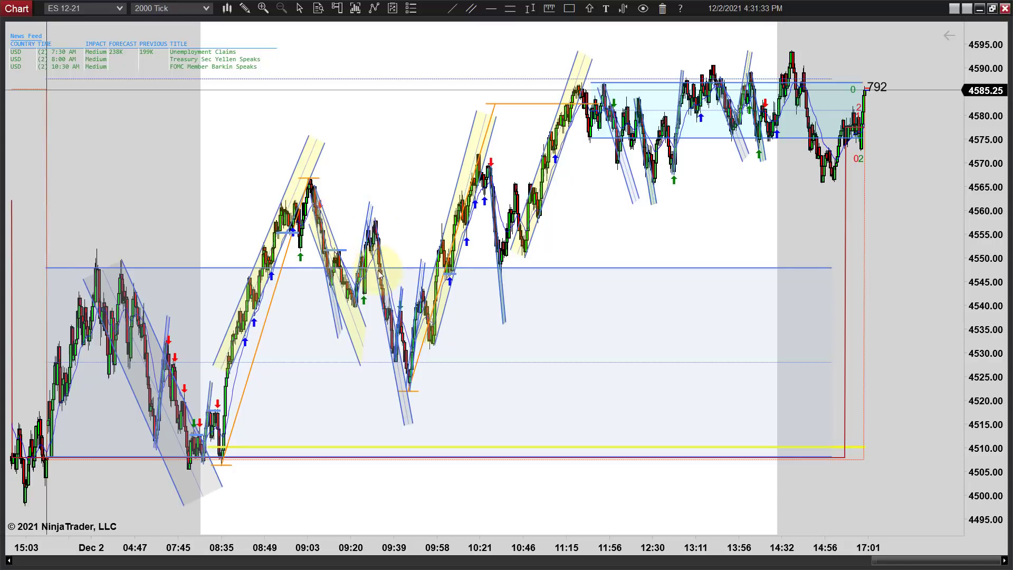
pyautogui.click(549, 8)
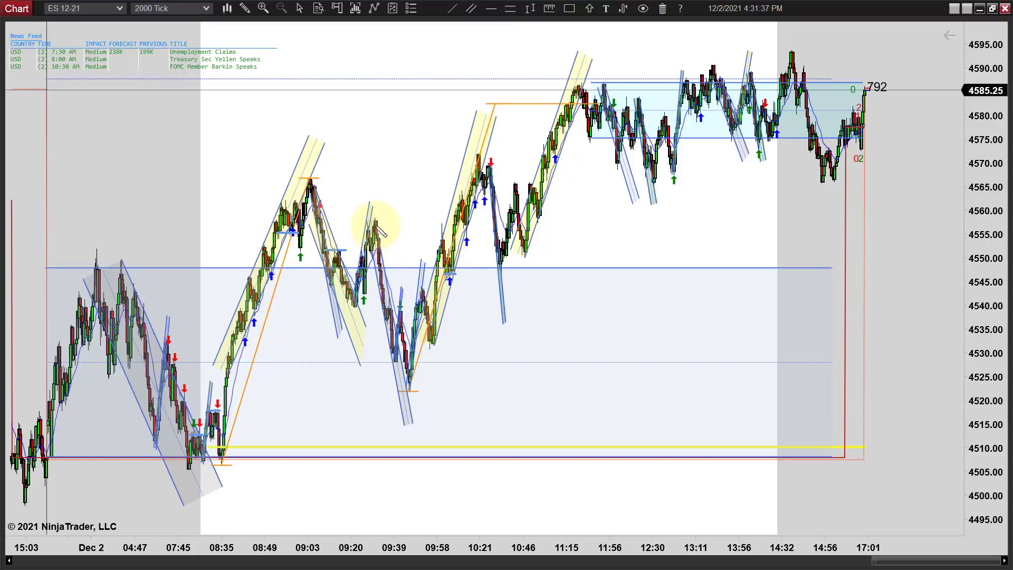
pyautogui.click(379, 249)
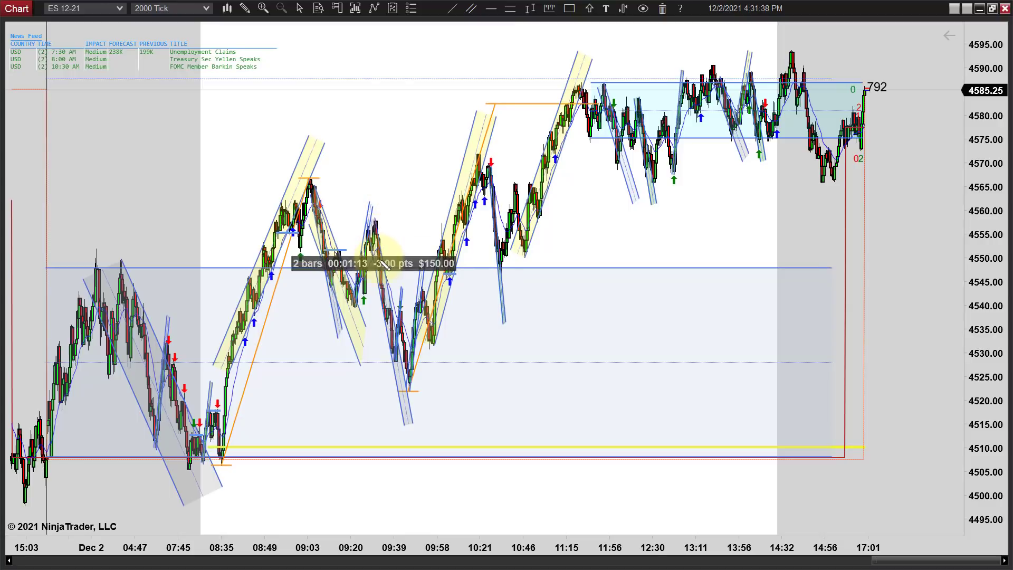
pyautogui.click(393, 391)
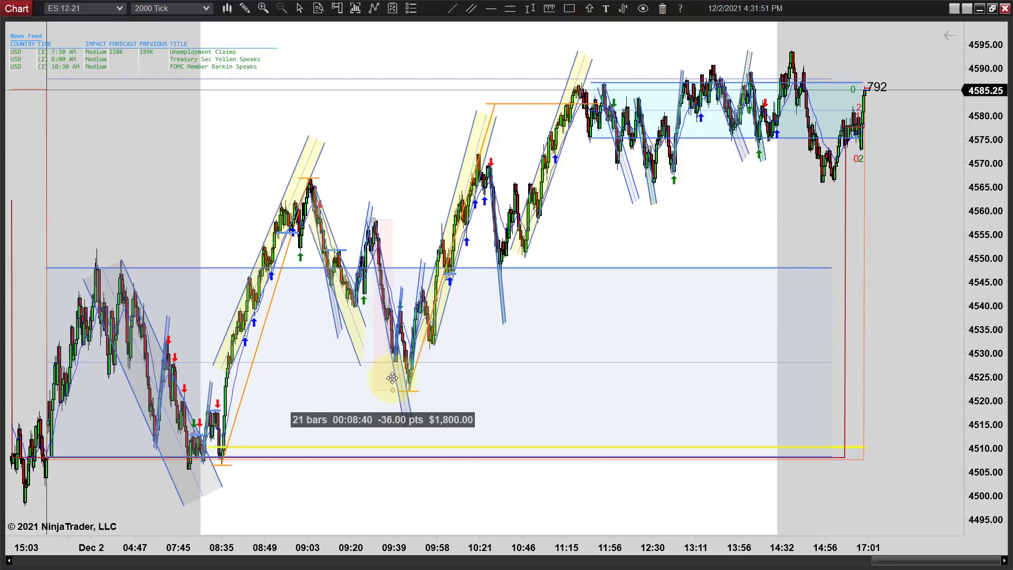
pyautogui.press('Delete')
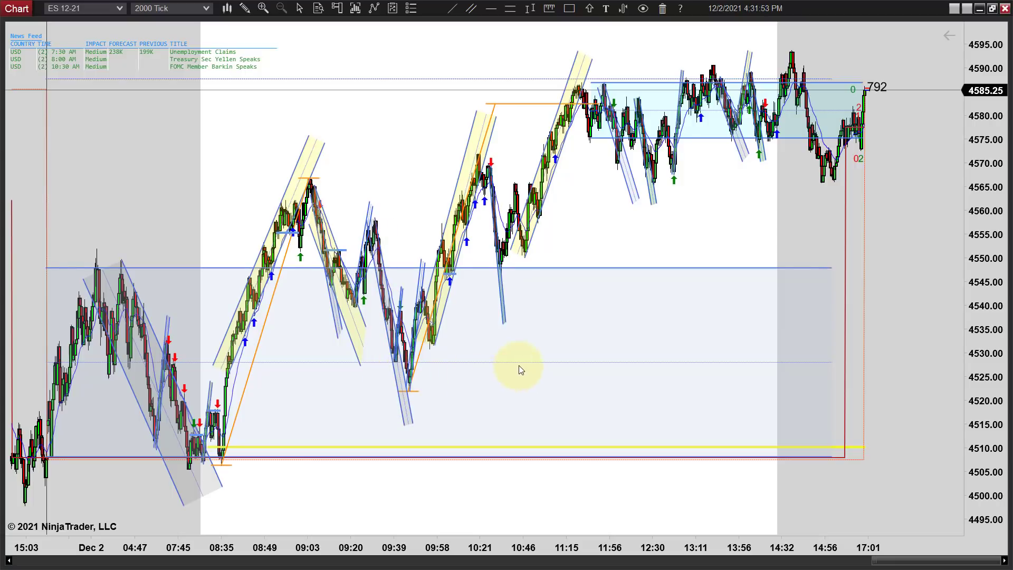
# - Examine the whole marked-up session from the 08:30 open through the afternoon range
pyautogui.scroll(3, 519, 366)
pyautogui.moveTo(527, 289); pyautogui.dragTo(600, 301)
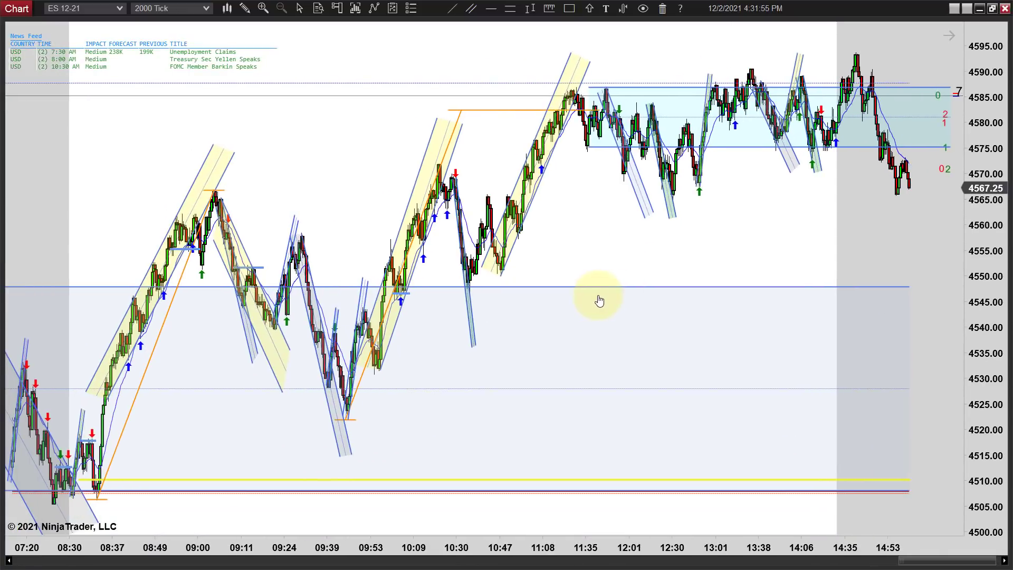
pyautogui.scroll(-3, 599, 301)
pyautogui.scroll(-3, 776, 238)
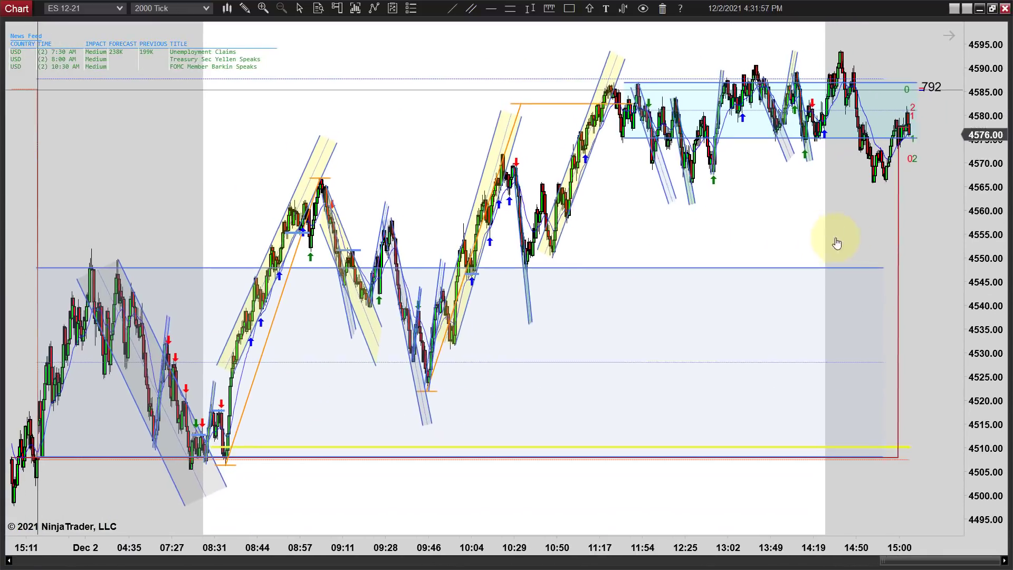
pyautogui.scroll(3, 844, 242)
pyautogui.scroll(2, 792, 232)
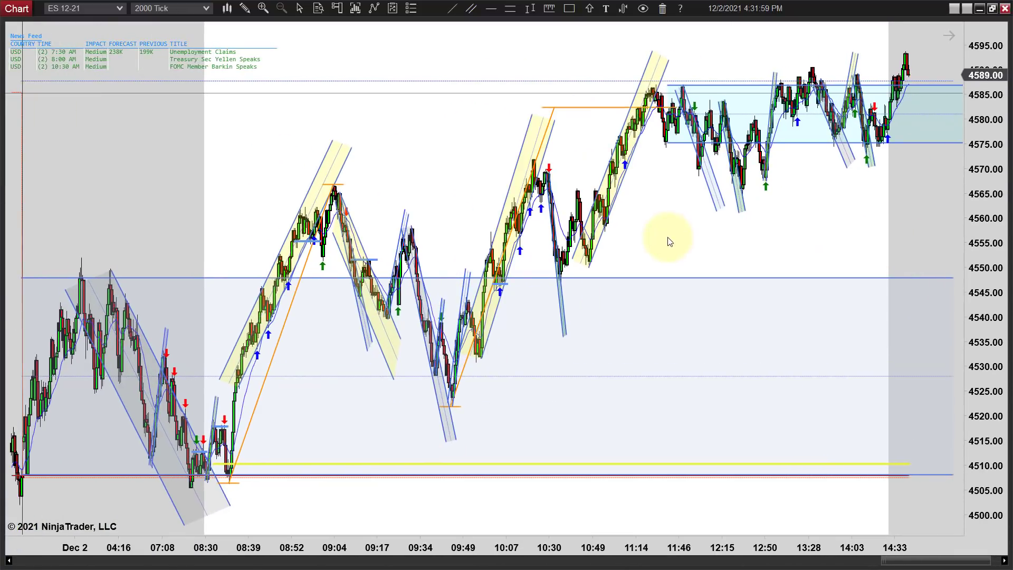
pyautogui.moveTo(669, 241); pyautogui.dragTo(698, 239)
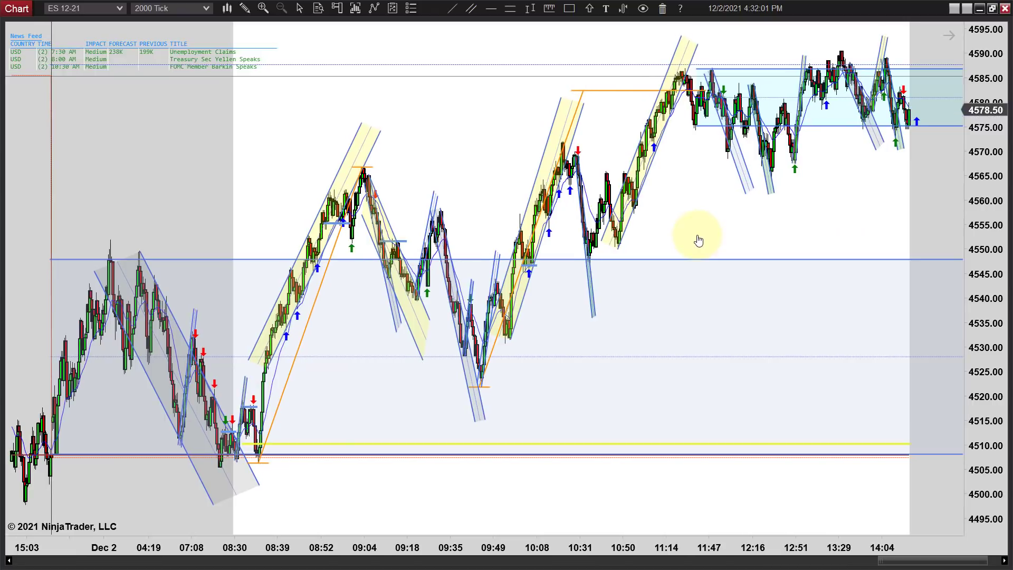